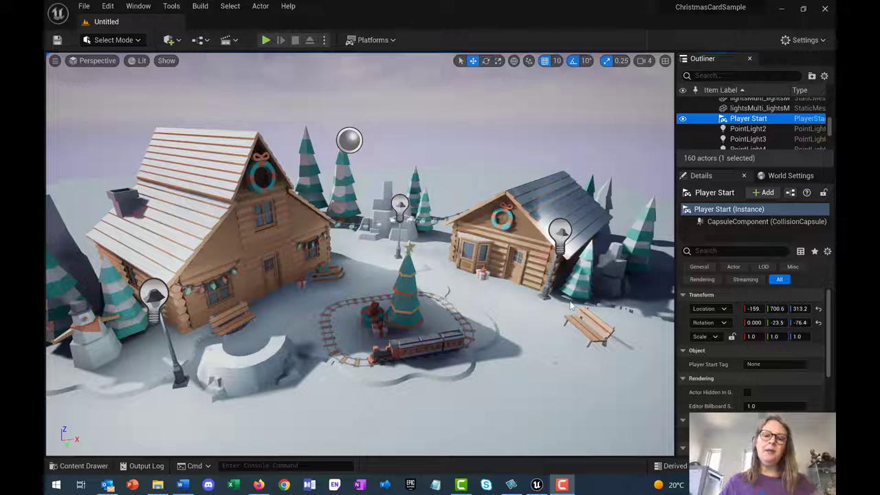
Open the Content Drawer, expand All, and select the Content folder to list KenneyChristmas and Levels.
{"action": "left_click", "coordinate": [77, 466]}
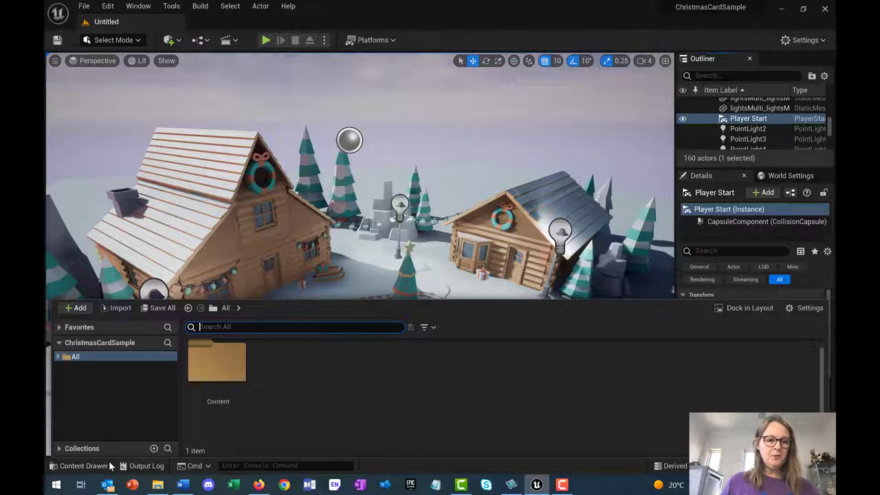
{"action": "left_click", "coordinate": [87, 468]}
{"action": "left_click", "coordinate": [89, 467]}
{"action": "left_click", "coordinate": [89, 467]}
{"action": "left_click", "coordinate": [80, 466]}
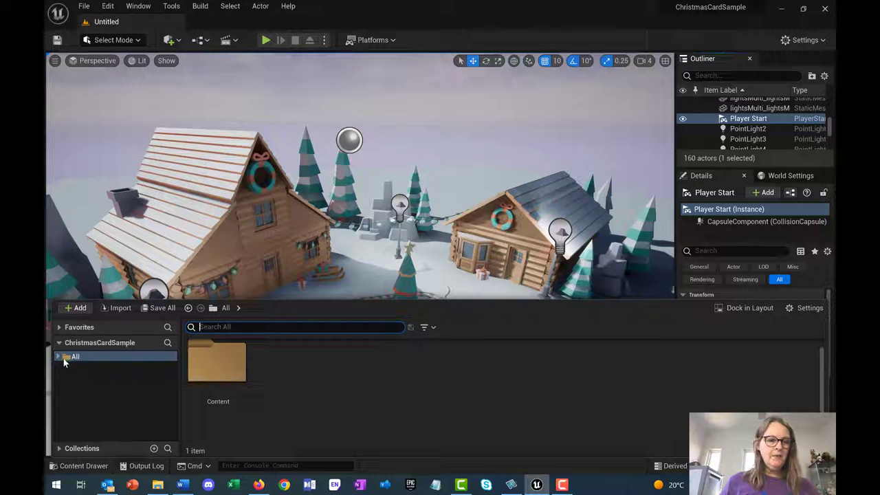
{"action": "double_click", "coordinate": [63, 358]}
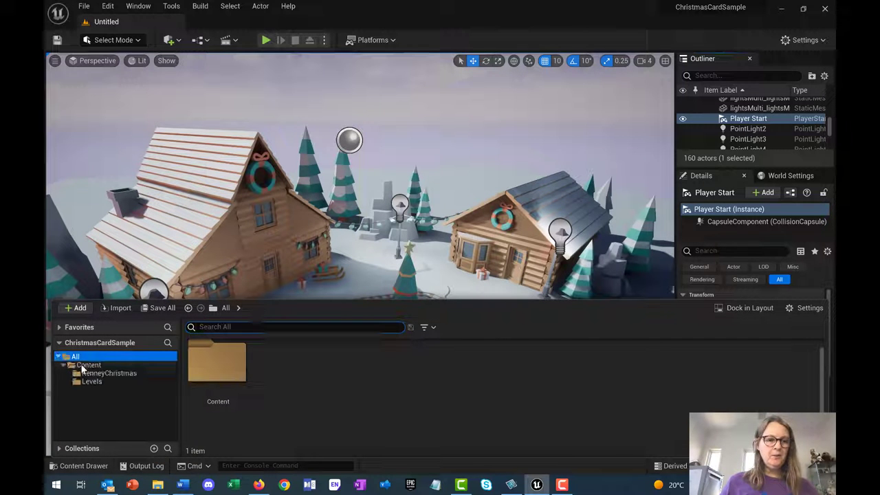
{"action": "left_click", "coordinate": [85, 366]}
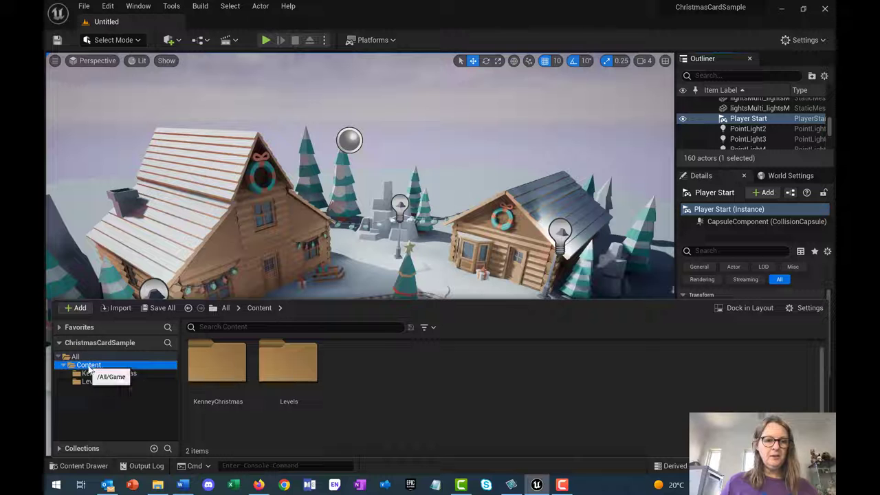
Open the KenneyChristmas folder and browse its assets to find kwanzaaKikombe.
{"action": "double_click", "coordinate": [224, 373]}
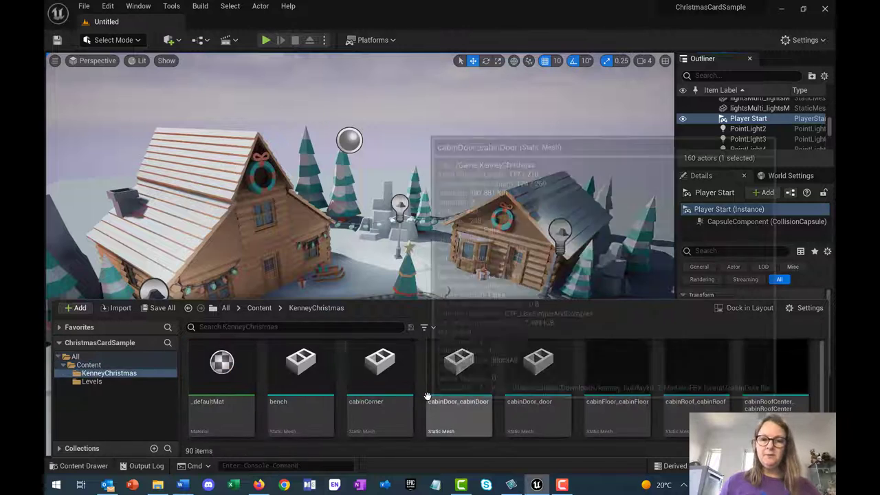
{"action": "scroll", "coordinate": [550, 431], "scroll_direction": "down", "scroll_amount": 3}
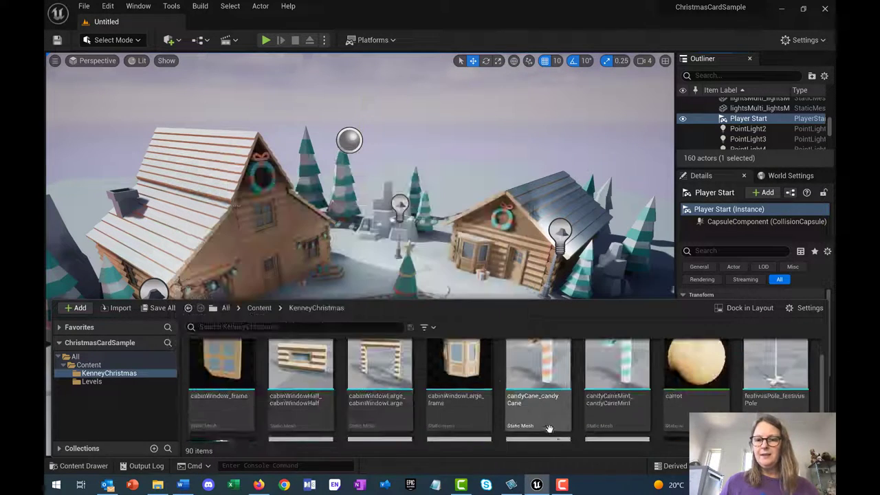
{"action": "scroll", "coordinate": [551, 431], "scroll_direction": "down", "scroll_amount": 3}
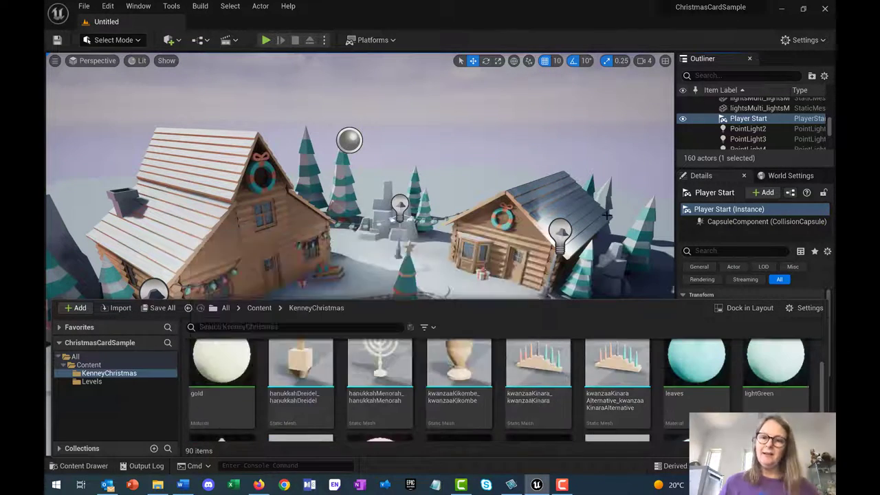
{"action": "mouse_move", "coordinate": [562, 398]}
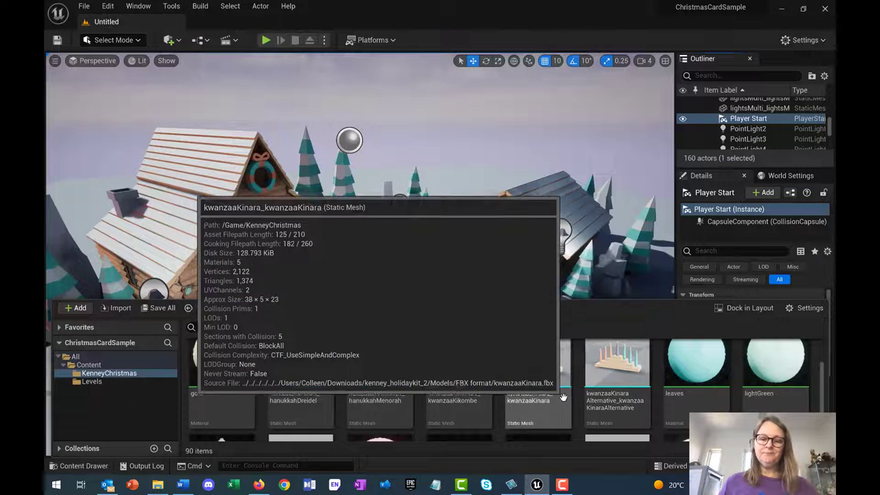
{"action": "scroll", "coordinate": [562, 397], "scroll_direction": "down", "scroll_amount": 1}
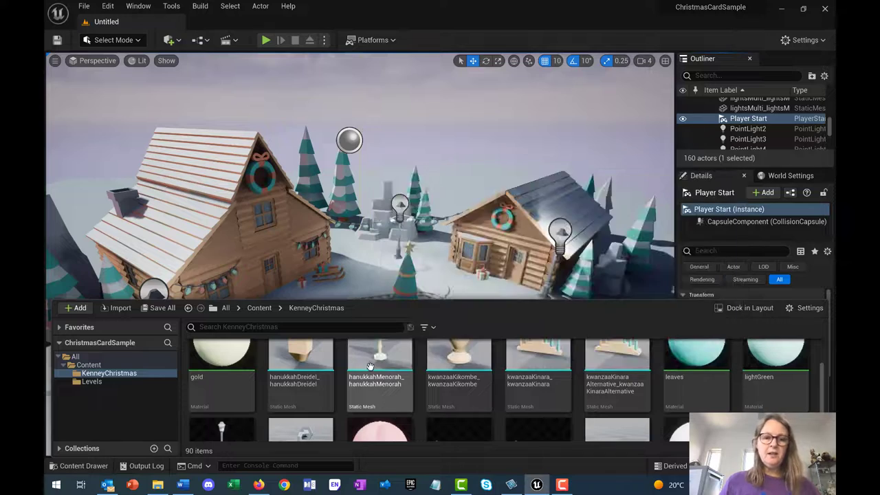
{"action": "scroll", "coordinate": [439, 383], "scroll_direction": "down", "scroll_amount": 3}
{"action": "mouse_move", "coordinate": [438, 384]}
{"action": "scroll", "coordinate": [439, 384], "scroll_direction": "up", "scroll_amount": 3}
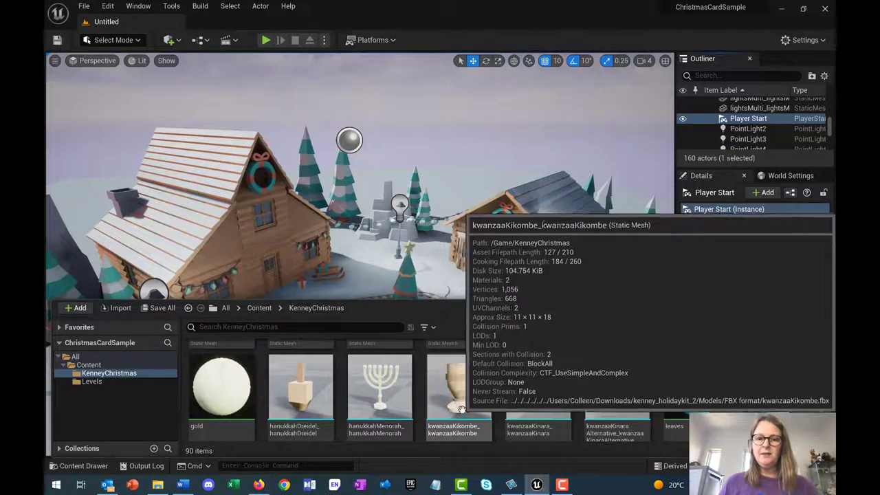
Place a kwanzaaKikombe in the scene near the tree, then delete it again.
{"action": "left_click", "coordinate": [485, 303]}
{"action": "left_click_drag", "start_coordinate": [485, 303], "coordinate": [505, 303]}
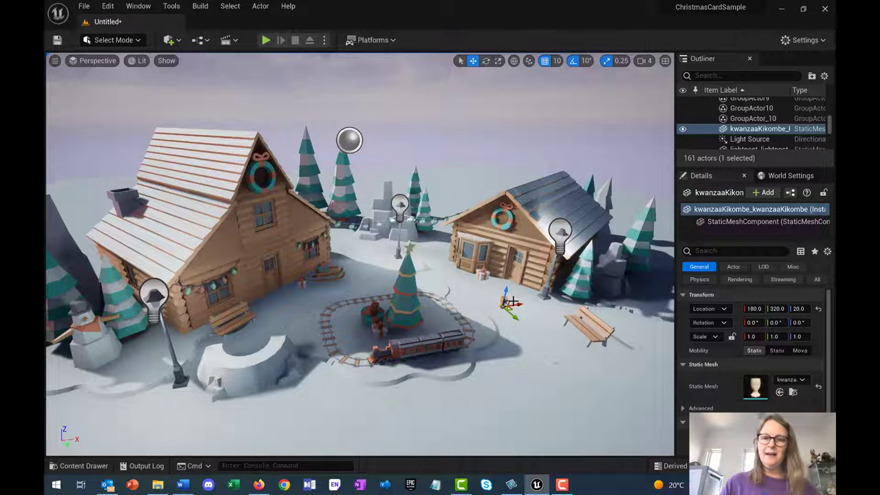
{"action": "key", "text": "Delete"}
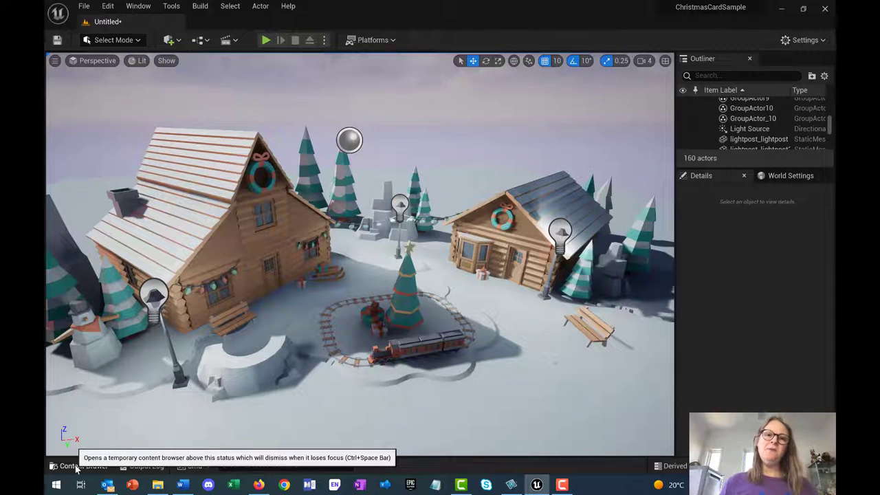
{"action": "left_click", "coordinate": [268, 41]}
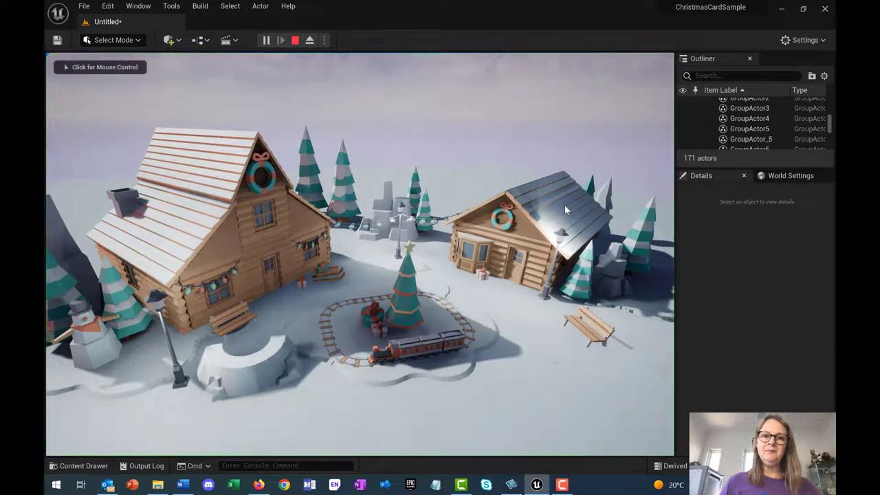
{"action": "left_click", "coordinate": [496, 301]}
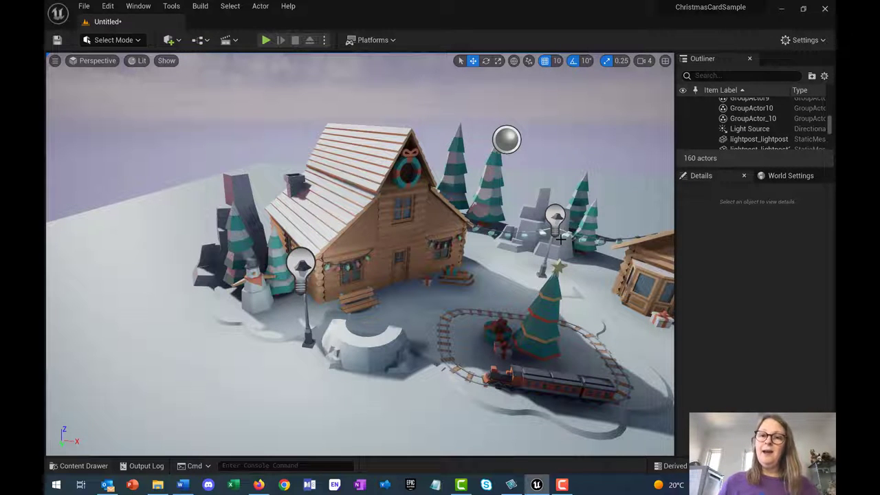
{"action": "left_click", "coordinate": [265, 40]}
{"action": "left_click", "coordinate": [427, 249]}
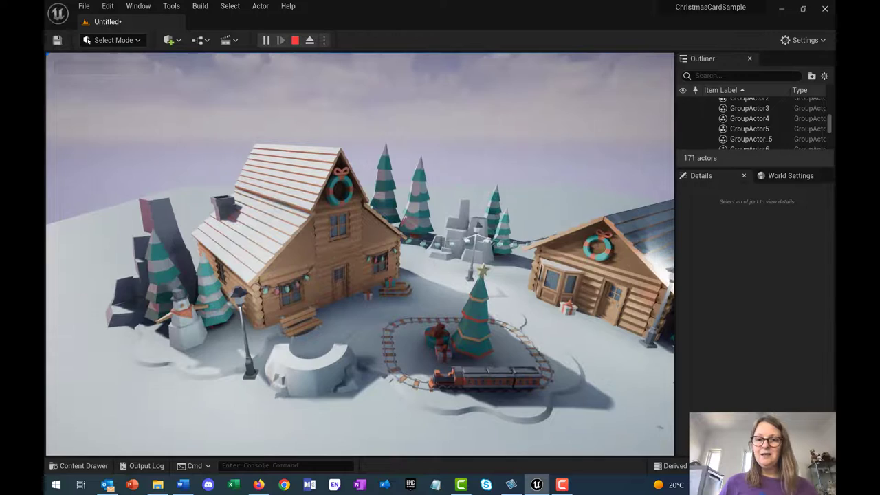
{"action": "key", "text": "Escape"}
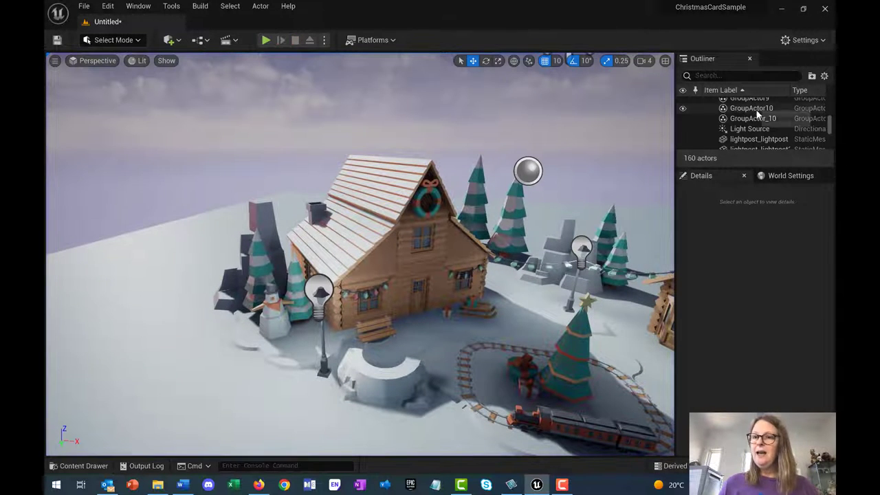
Enlarge the Outliner list and use Snap View to Object on Player Start.
{"action": "scroll", "coordinate": [752, 124], "scroll_direction": "down", "scroll_amount": 3}
{"action": "scroll", "coordinate": [753, 126], "scroll_direction": "down", "scroll_amount": 2}
{"action": "scroll", "coordinate": [753, 128], "scroll_direction": "down", "scroll_amount": 8}
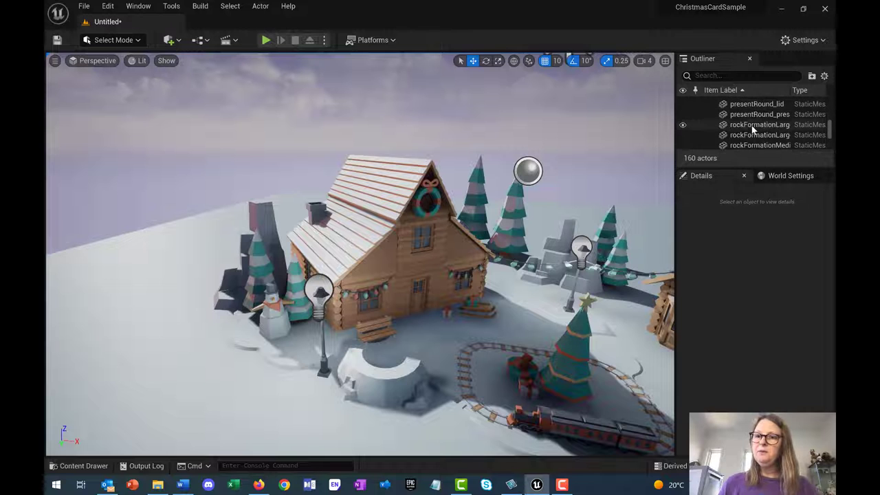
{"action": "scroll", "coordinate": [753, 129], "scroll_direction": "up", "scroll_amount": 5}
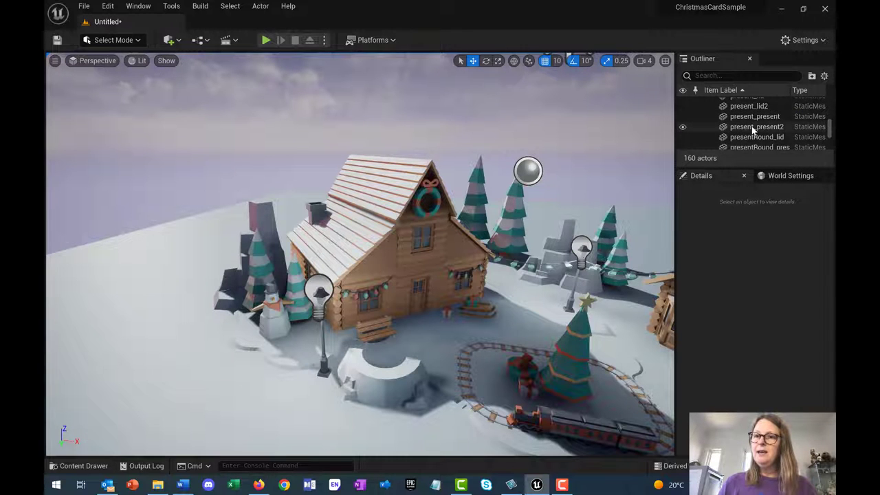
{"action": "scroll", "coordinate": [753, 129], "scroll_direction": "up", "scroll_amount": 4}
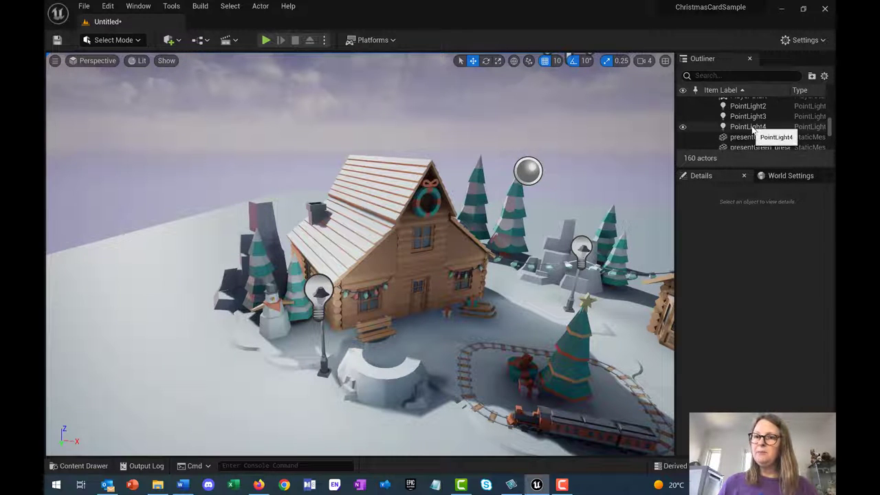
{"action": "scroll", "coordinate": [753, 129], "scroll_direction": "up", "scroll_amount": 2}
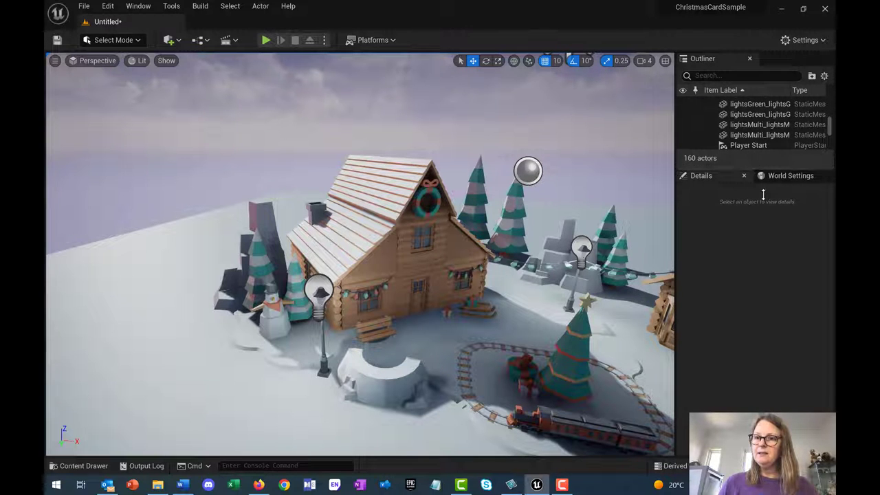
{"action": "left_click_drag", "start_coordinate": [753, 165], "coordinate": [775, 253]}
{"action": "left_click", "coordinate": [747, 147]}
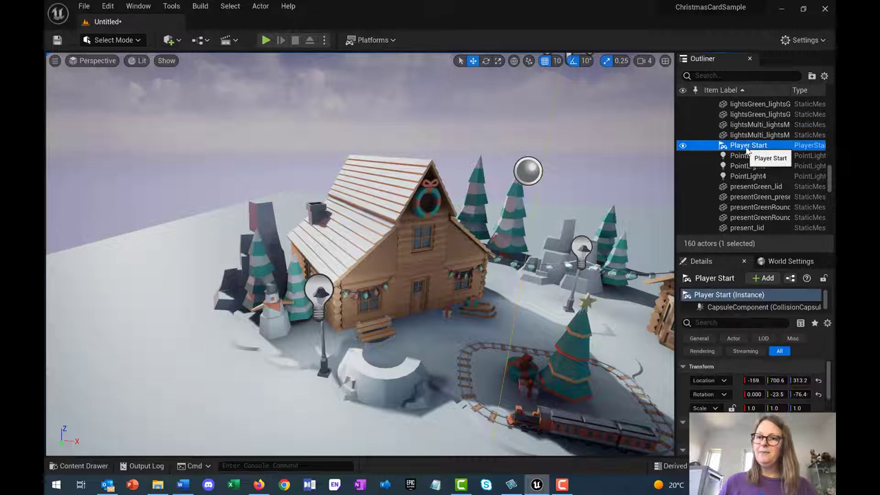
{"action": "right_click", "coordinate": [748, 148]}
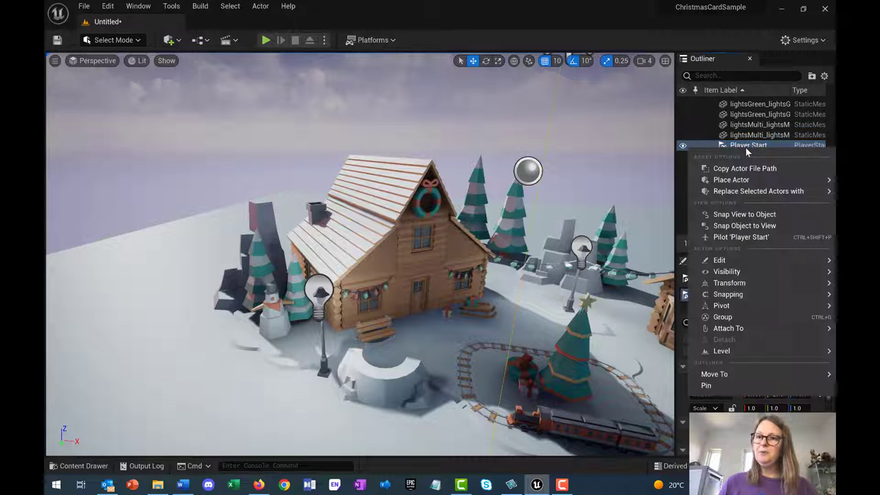
{"action": "left_click", "coordinate": [744, 216]}
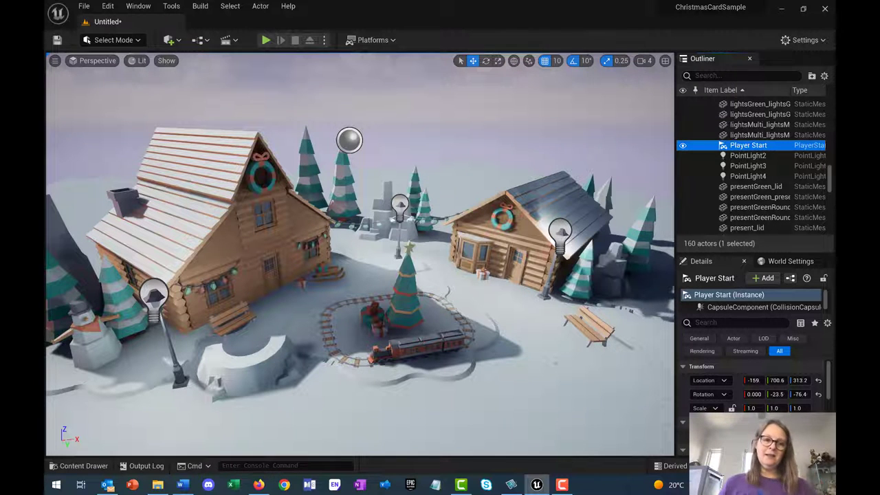
Create a new folder named 'Blueprints' inside the Content folder.
{"action": "left_click", "coordinate": [92, 468]}
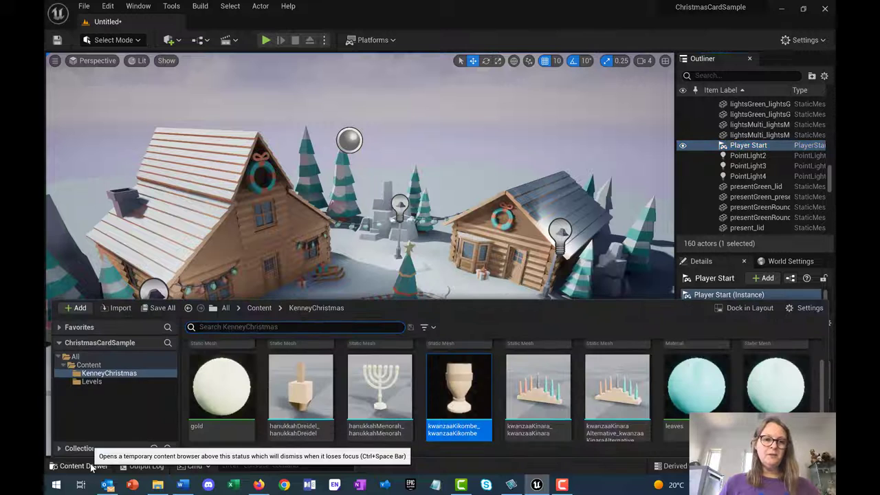
{"action": "left_click", "coordinate": [82, 365]}
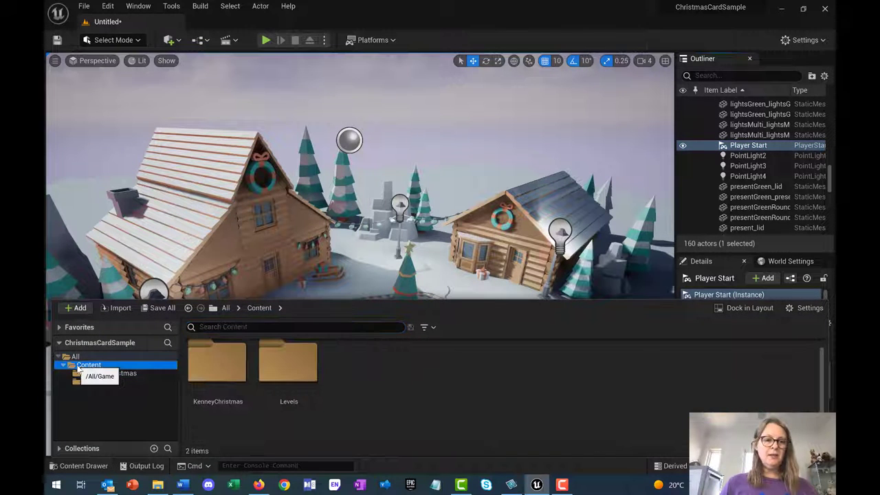
{"action": "right_click", "coordinate": [383, 404]}
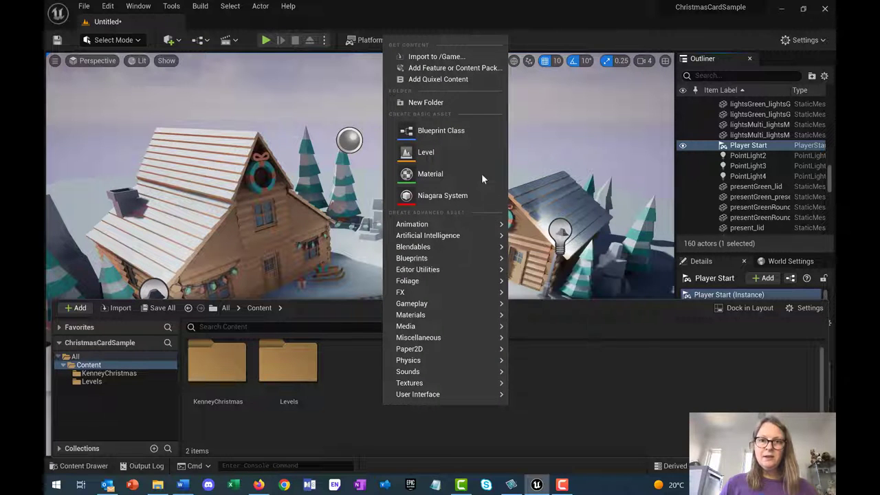
{"action": "left_click", "coordinate": [429, 103]}
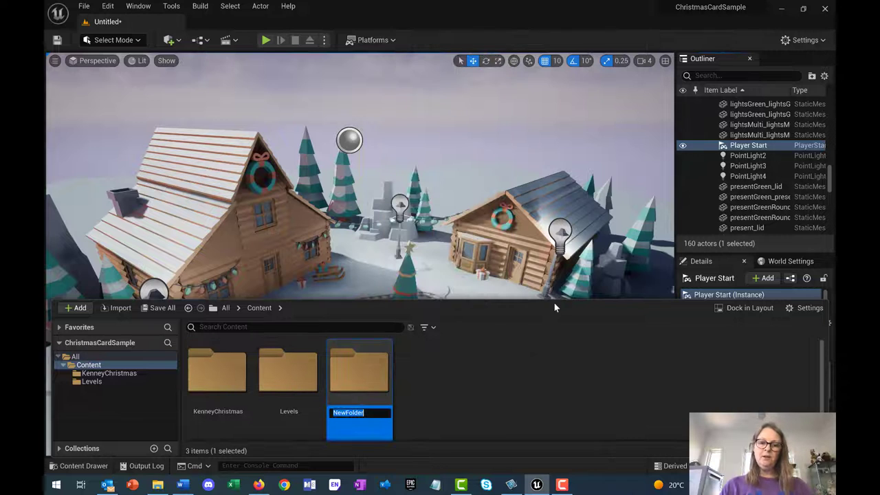
{"action": "type", "text": "Blueprint"}
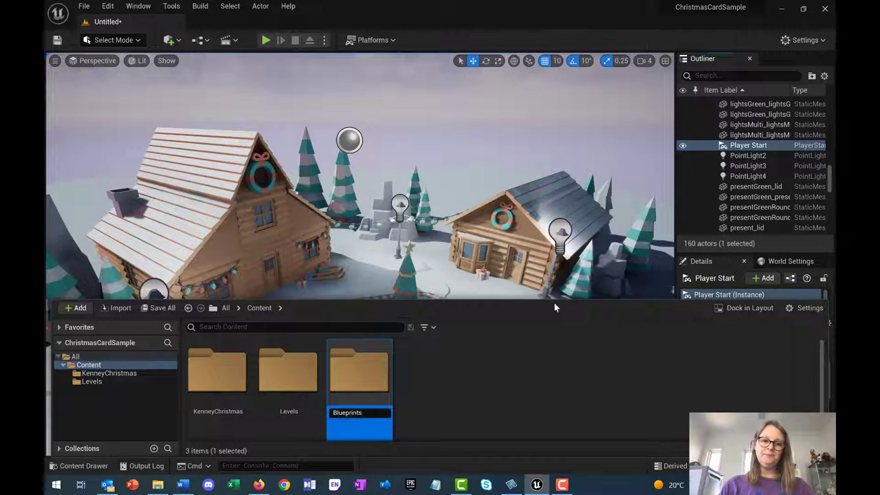
{"action": "type", "text": "s"}
{"action": "key", "text": "Return"}
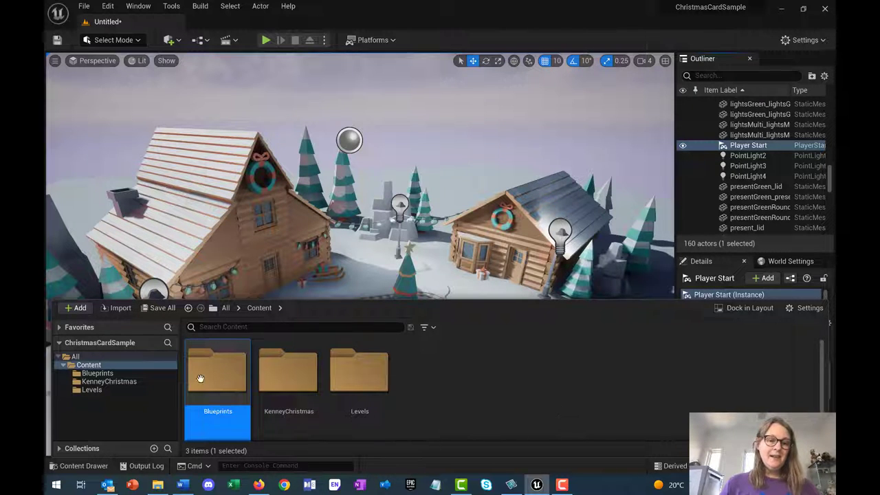
Set the Blueprints folder colour to a bright purple-blue.
{"action": "right_click", "coordinate": [226, 380]}
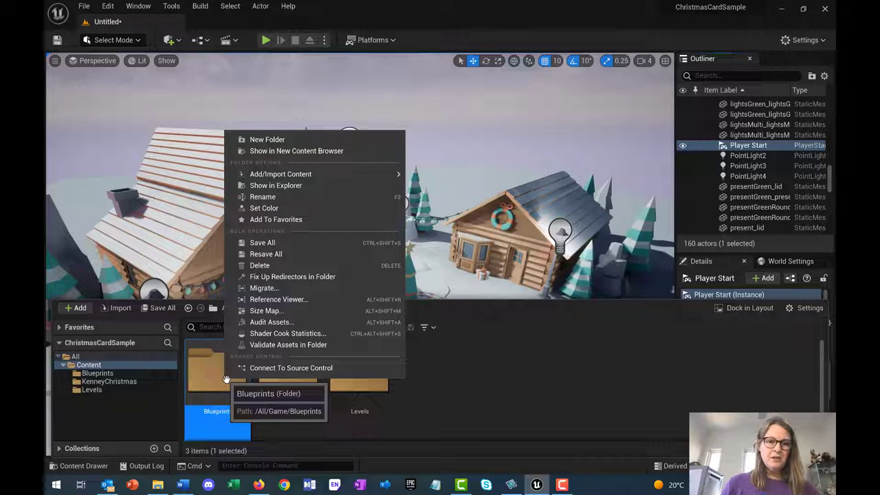
{"action": "left_click", "coordinate": [264, 208]}
{"action": "left_click", "coordinate": [314, 256]}
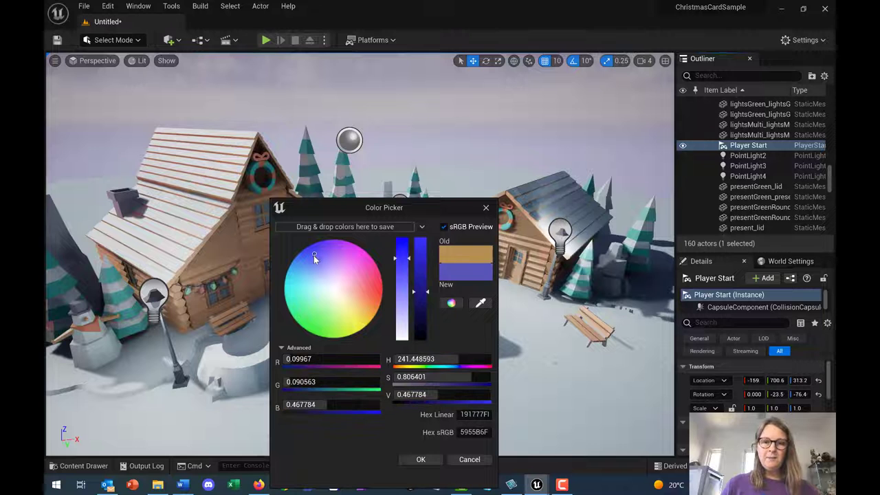
{"action": "left_click_drag", "start_coordinate": [427, 292], "coordinate": [426, 276]}
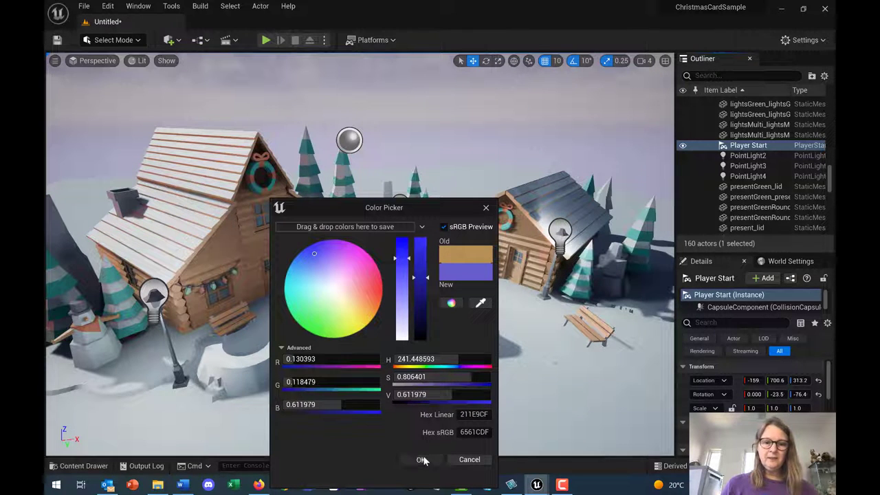
{"action": "left_click", "coordinate": [421, 459]}
Open the Blueprints folder to confirm it is empty, then return to Content and select it.
{"action": "left_click", "coordinate": [76, 466]}
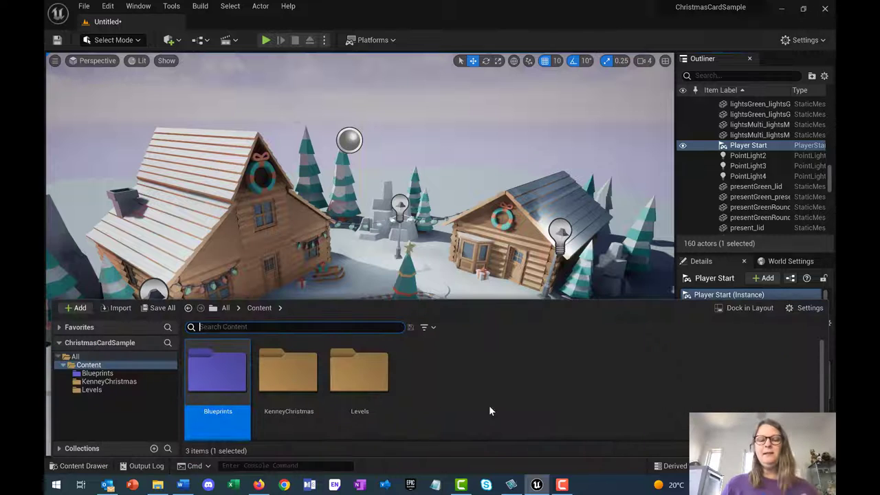
{"action": "double_click", "coordinate": [226, 372]}
{"action": "left_click", "coordinate": [88, 365]}
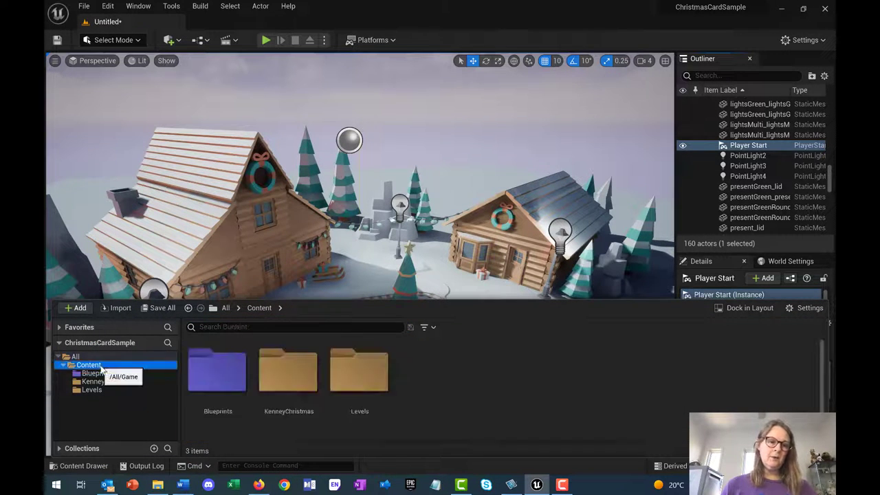
{"action": "left_click", "coordinate": [229, 389]}
Inside the empty Blueprints folder, bring up the Blueprints creation submenu.
{"action": "double_click", "coordinate": [229, 390]}
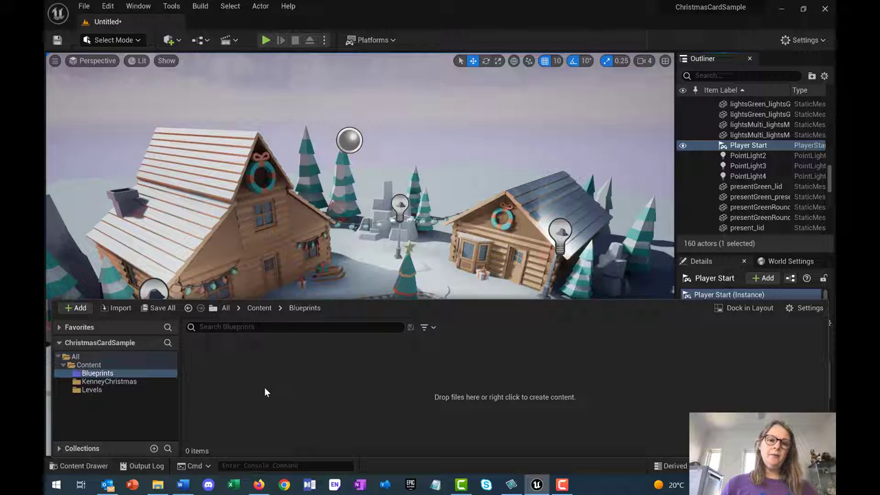
{"action": "right_click", "coordinate": [265, 389]}
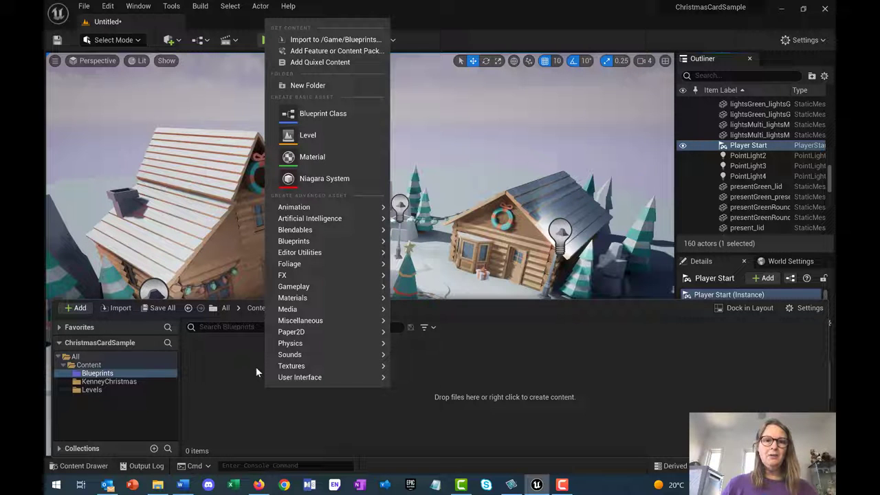
{"action": "mouse_move", "coordinate": [324, 231]}
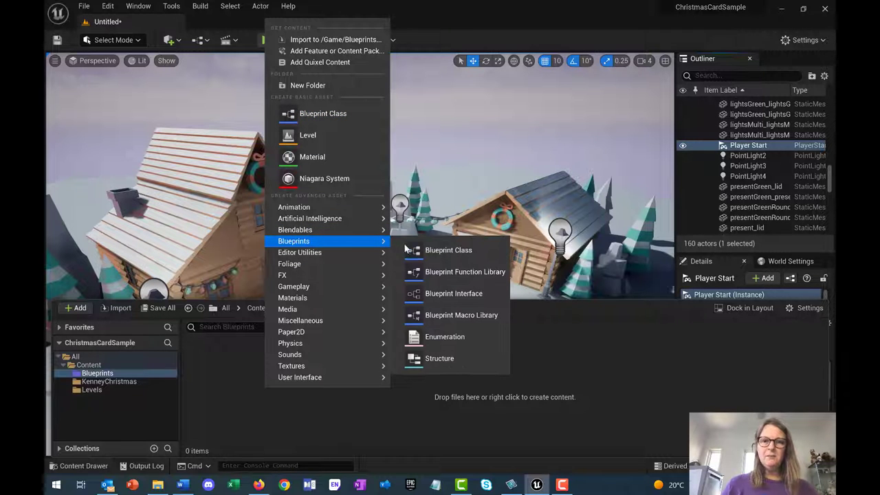
Create a Blueprint Class with Player Controller as its parent class.
{"action": "left_click", "coordinate": [442, 252]}
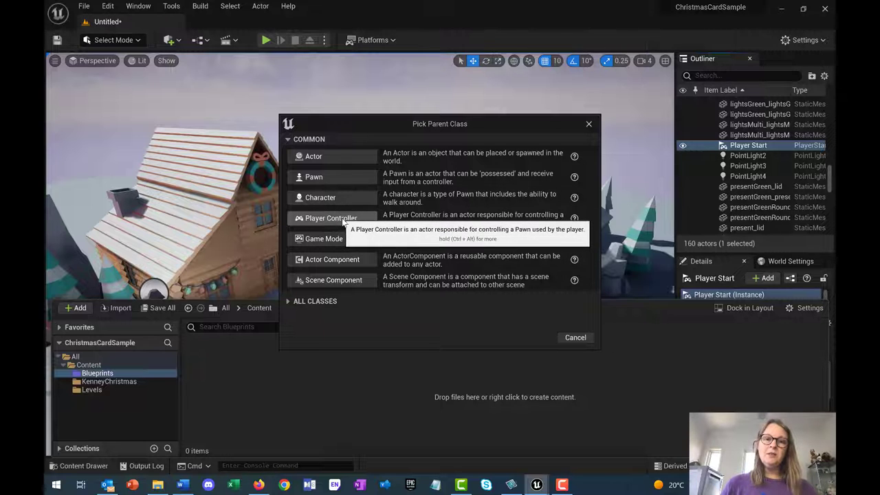
{"action": "left_click", "coordinate": [343, 219]}
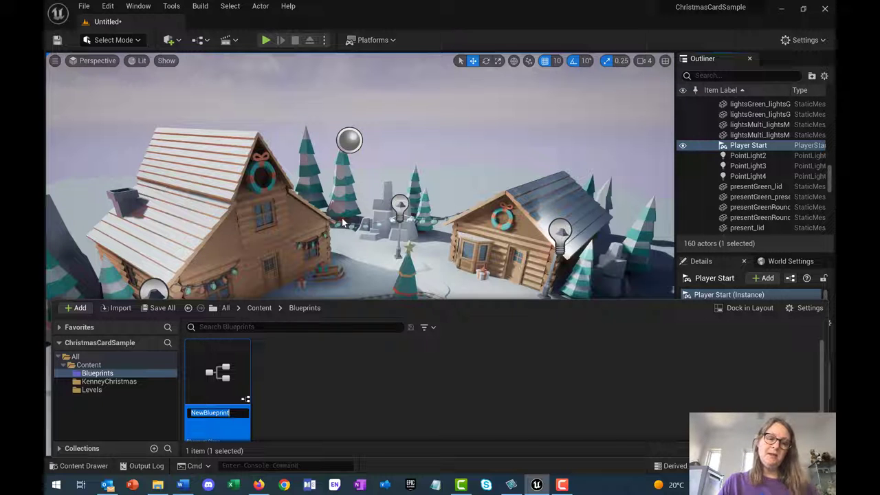
Name the new Blueprint 'BP_PlayerController'.
{"action": "type", "text": "B"}
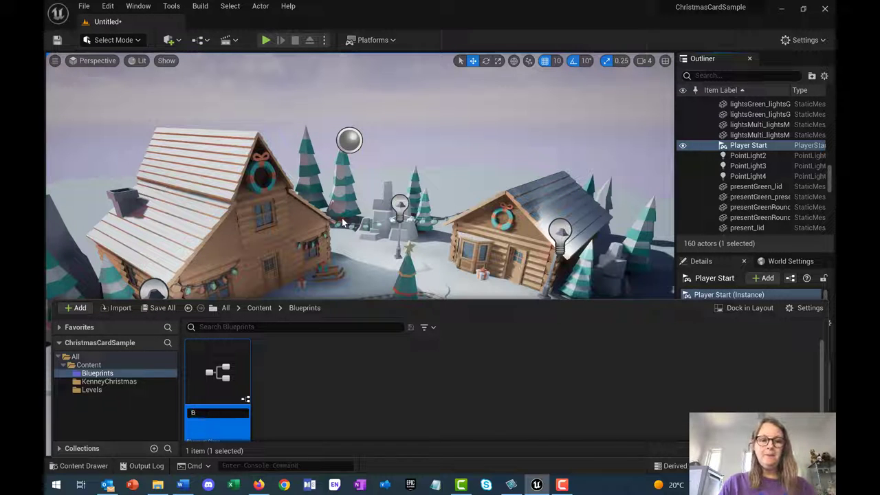
{"action": "type", "text": "P_"}
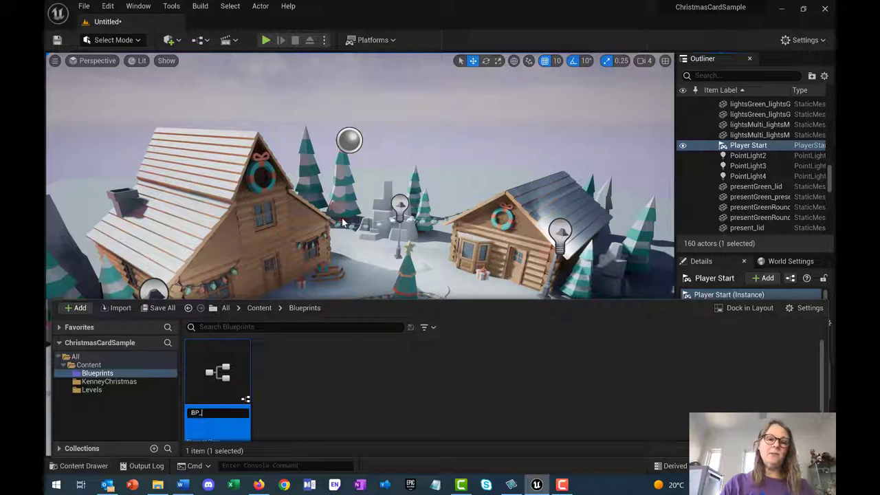
{"action": "type", "text": "PlayerCo"}
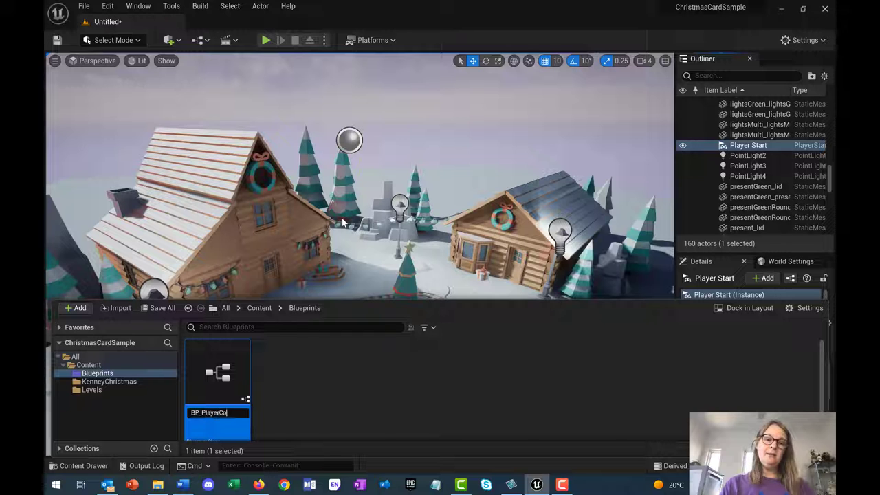
{"action": "type", "text": "ntroller"}
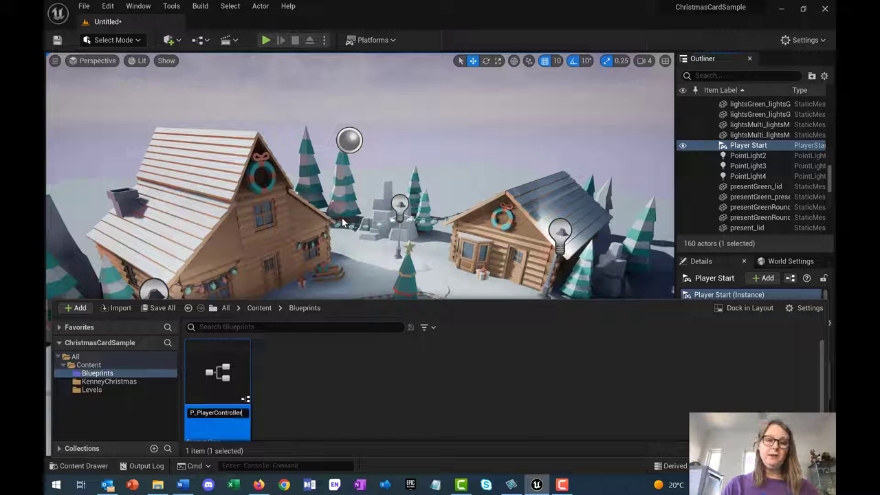
{"action": "key", "text": "Return"}
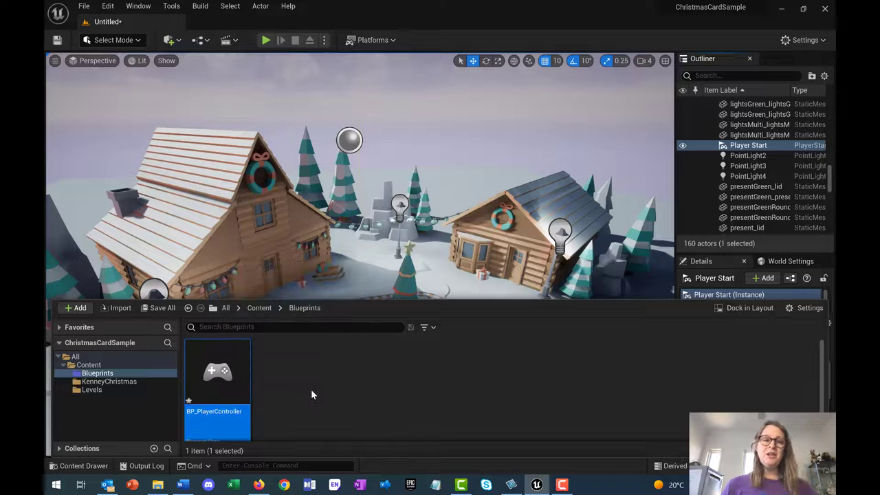
In BP_PlayerController, enable Show Mouse Cursor, Click Events and Mouse Over Events; disable Touch Events.
{"action": "double_click", "coordinate": [217, 375]}
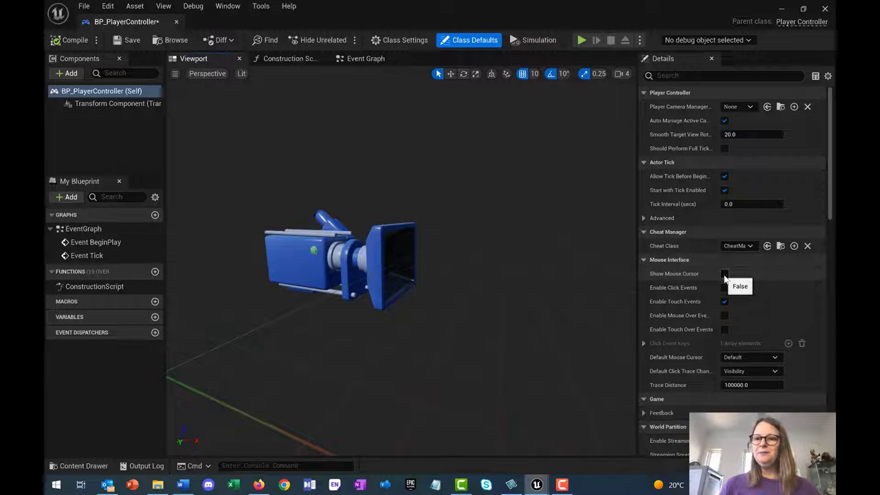
{"action": "left_click", "coordinate": [724, 274]}
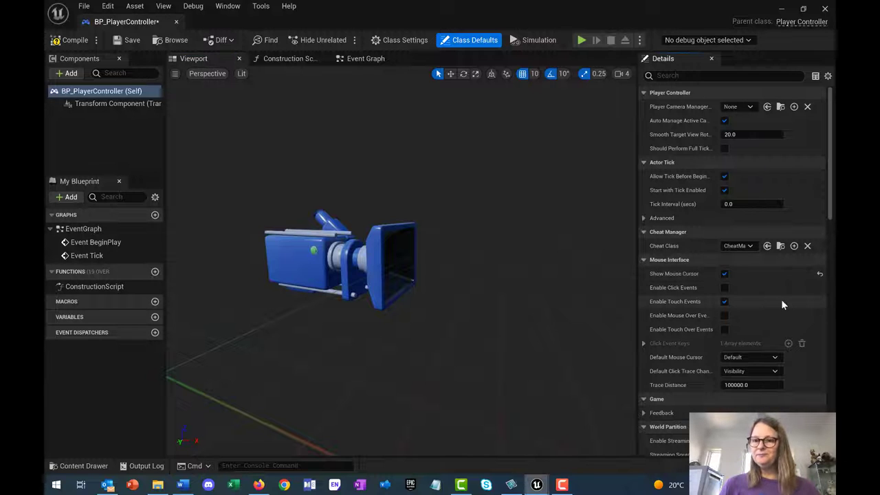
{"action": "left_click", "coordinate": [724, 288]}
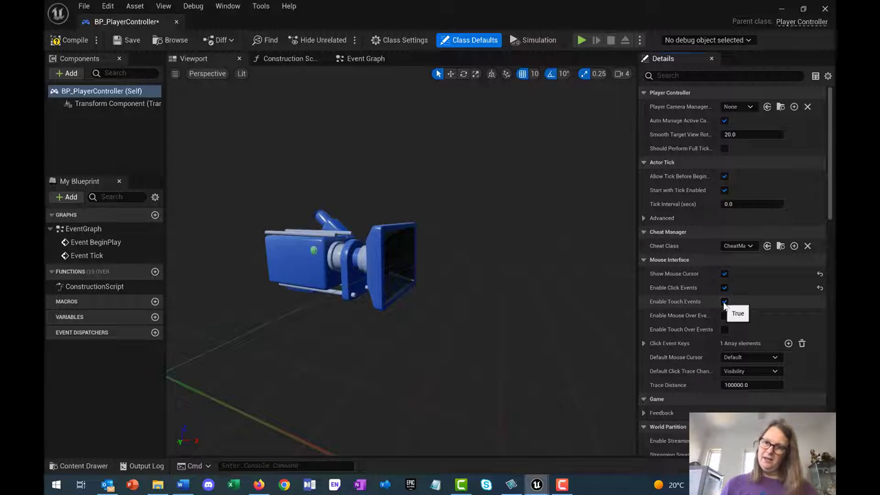
{"action": "left_click", "coordinate": [724, 302]}
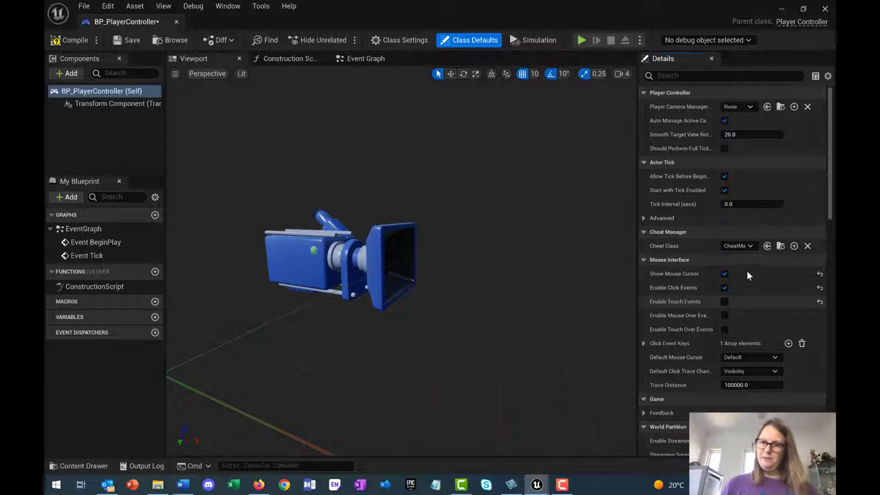
{"action": "left_click", "coordinate": [726, 316]}
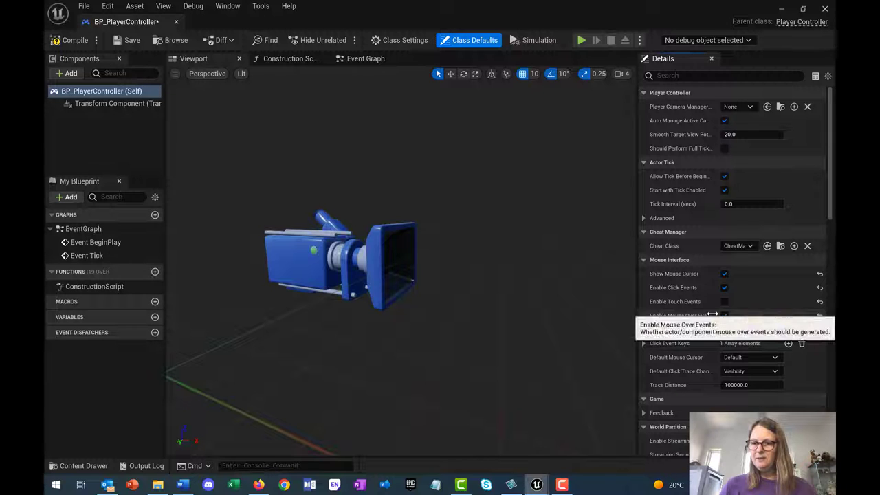
{"action": "mouse_move", "coordinate": [708, 313]}
{"action": "left_mouse_down"}
{"action": "mouse_move", "coordinate": [732, 311]}
{"action": "mouse_move", "coordinate": [703, 315]}
{"action": "left_mouse_up"}
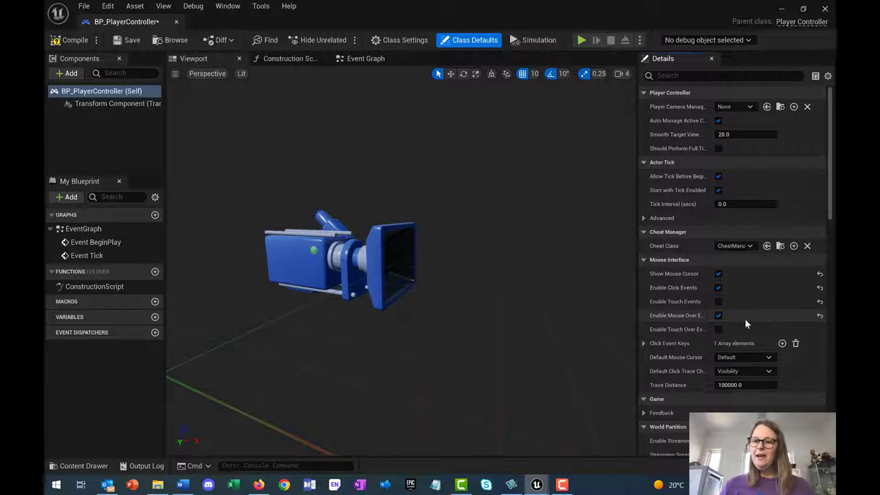
Enable Block Input and check Click Event Keys holds Left Mouse Button.
{"action": "scroll", "coordinate": [745, 318], "scroll_direction": "down", "scroll_amount": 4}
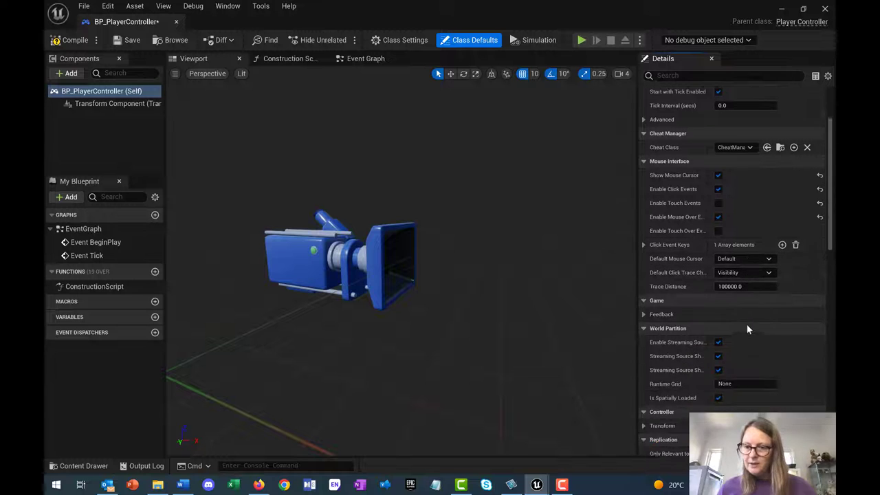
{"action": "scroll", "coordinate": [747, 329], "scroll_direction": "down", "scroll_amount": 8}
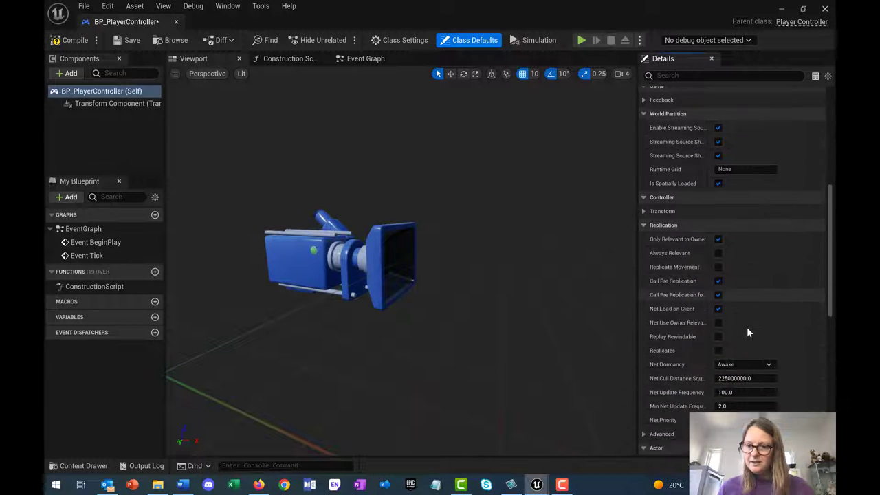
{"action": "scroll", "coordinate": [747, 329], "scroll_direction": "down", "scroll_amount": 5}
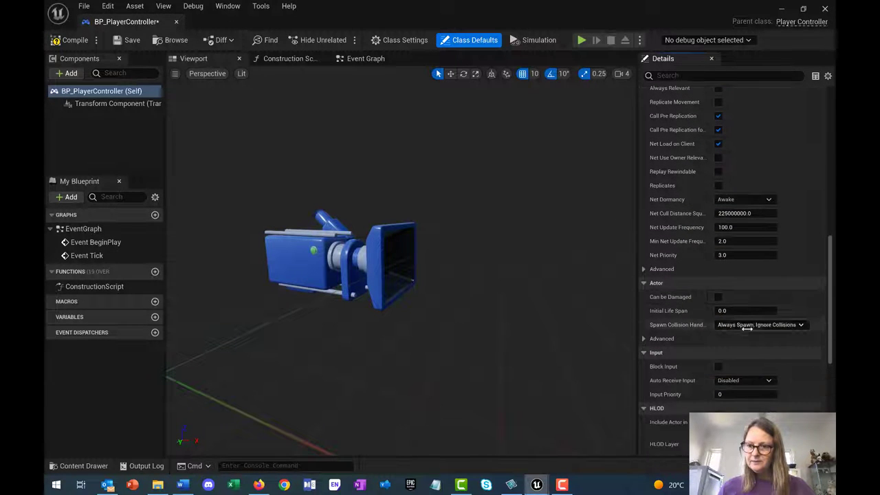
{"action": "scroll", "coordinate": [747, 328], "scroll_direction": "down", "scroll_amount": 1}
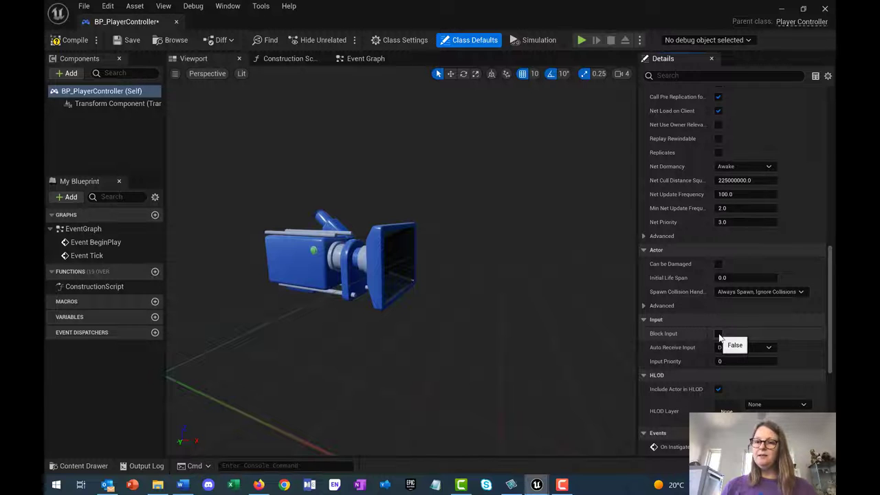
{"action": "left_click", "coordinate": [719, 334]}
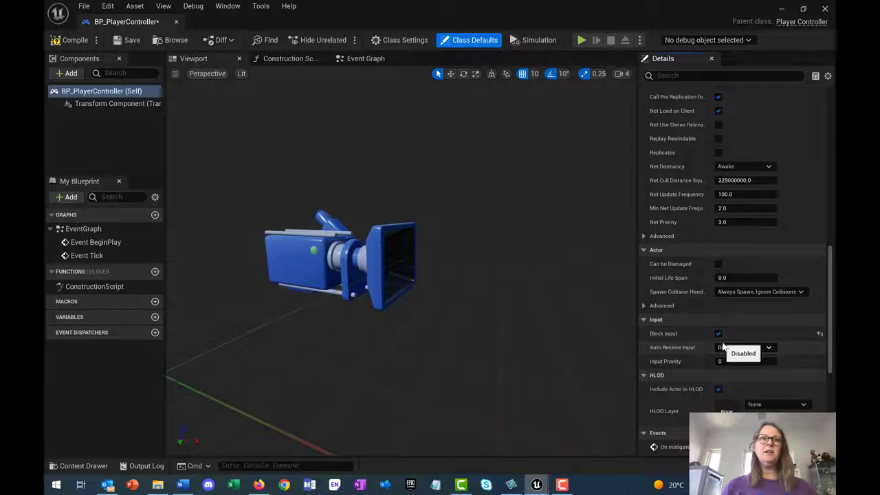
{"action": "scroll", "coordinate": [723, 347], "scroll_direction": "up", "scroll_amount": 10}
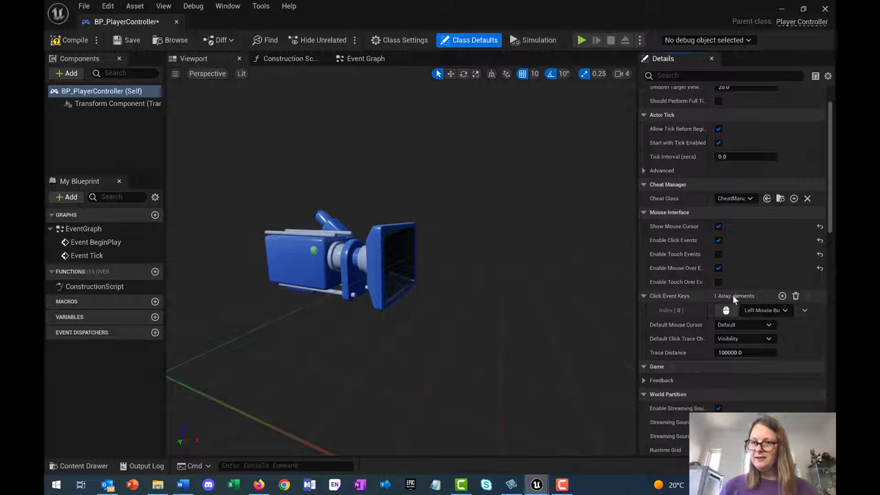
{"action": "left_click", "coordinate": [642, 296]}
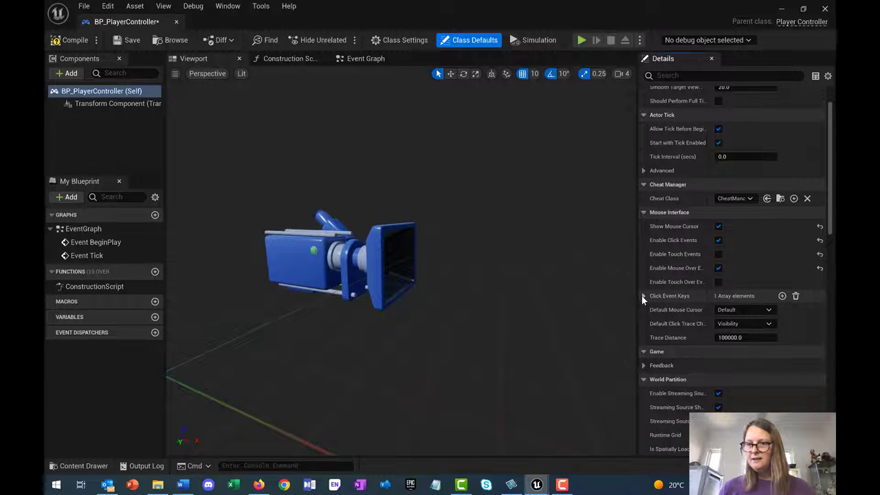
{"action": "left_click", "coordinate": [643, 296]}
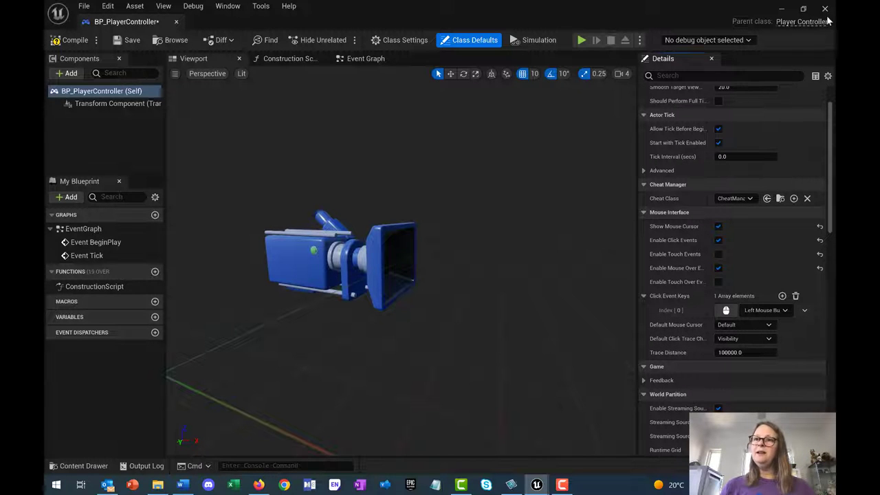
Save and close BP_PlayerController, run an Alt+P test play stopped with Esc, then show the Blueprints folder.
{"action": "left_click", "coordinate": [118, 41]}
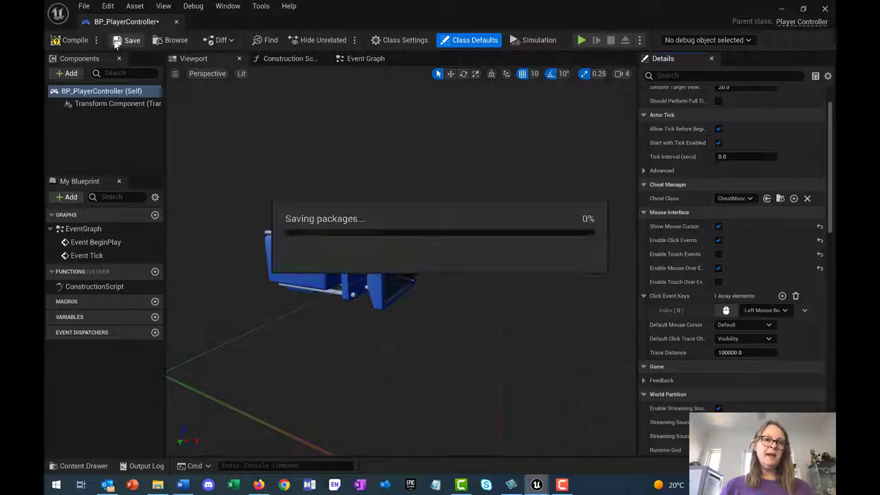
{"action": "left_click", "coordinate": [825, 9]}
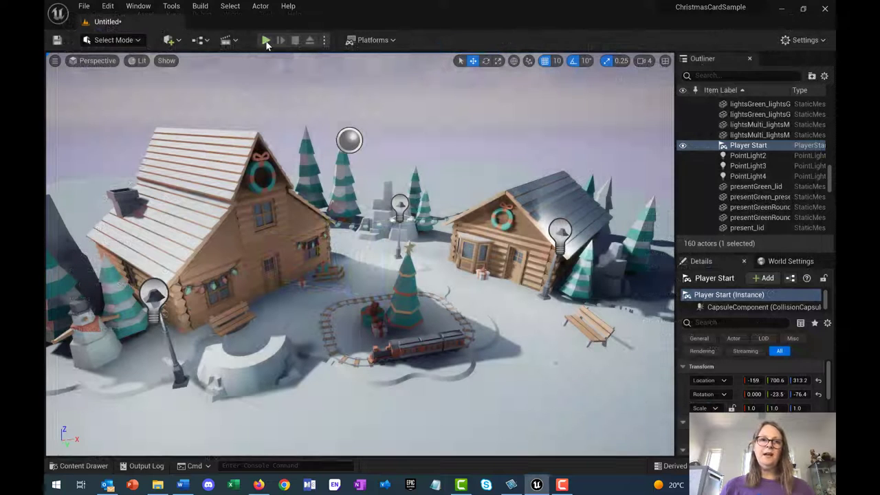
{"action": "key", "text": "alt+p"}
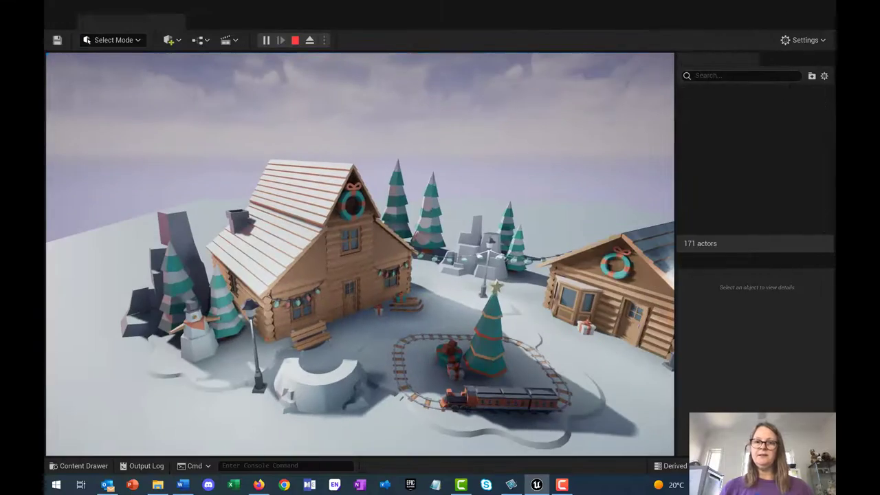
{"action": "key", "text": "Escape"}
{"action": "left_click", "coordinate": [80, 465]}
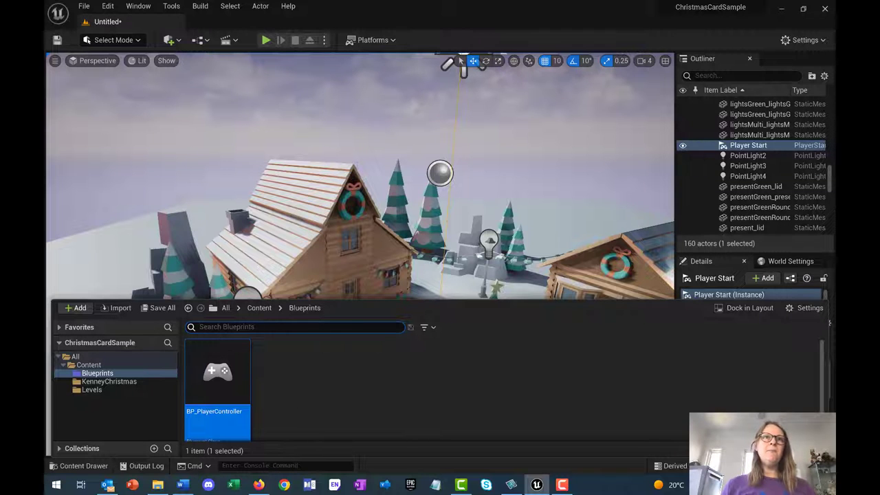
Create a new Blueprint Class with Game Mode Base as parent, initially named BP_.
{"action": "right_click", "coordinate": [286, 412]}
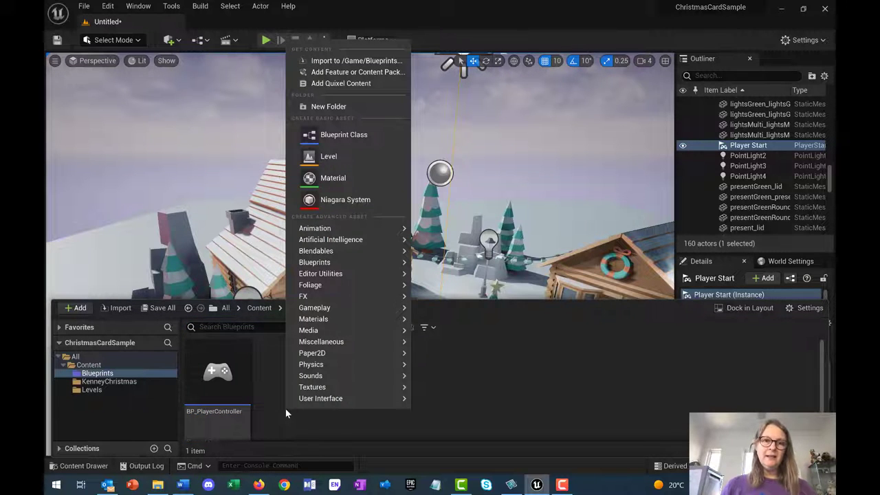
{"action": "left_click", "coordinate": [352, 135]}
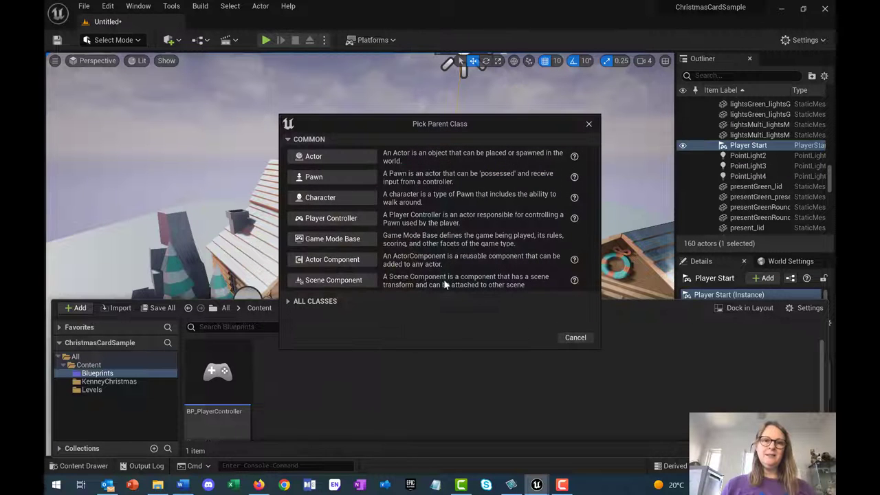
{"action": "left_click", "coordinate": [333, 238]}
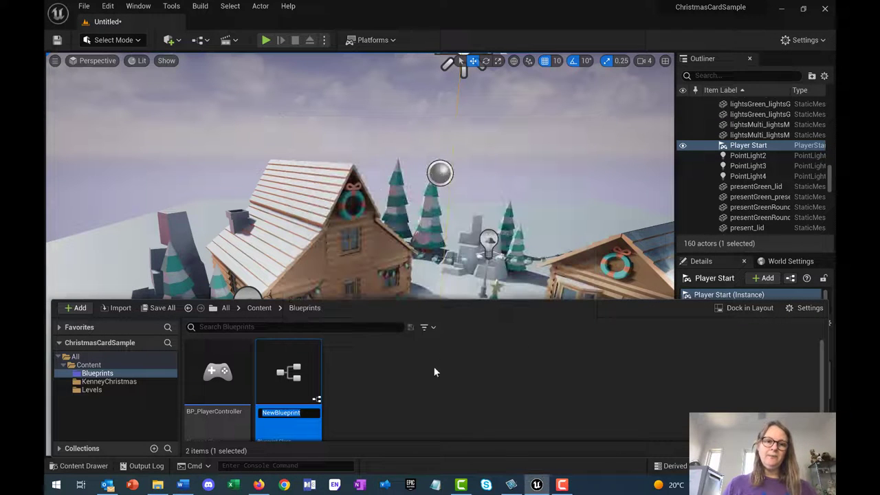
{"action": "type", "text": "BP_"}
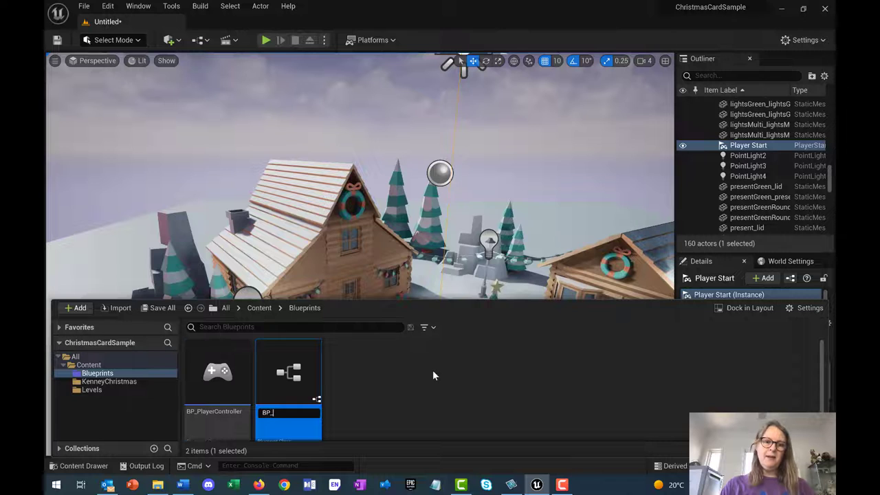
{"action": "key", "text": "Return"}
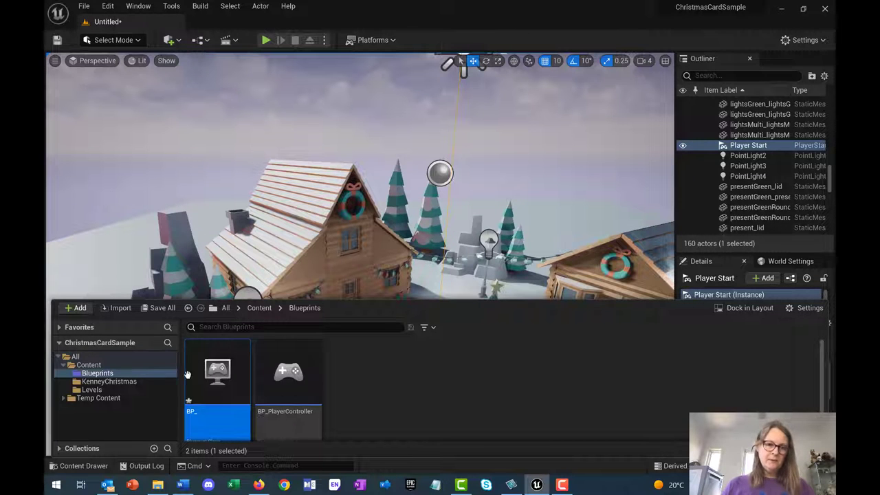
Rename the new blueprint to BP_GameModeBase.
{"action": "right_click", "coordinate": [200, 414]}
{"action": "left_click", "coordinate": [240, 211]}
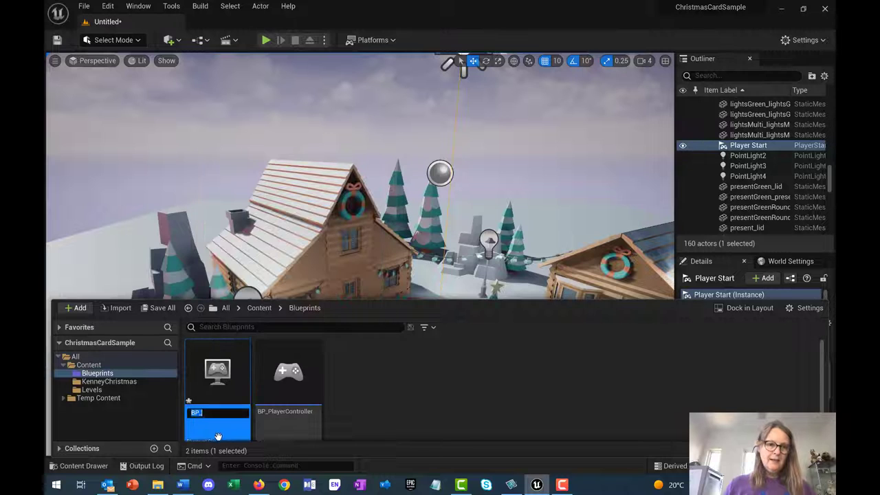
{"action": "type", "text": "GameModeBase"}
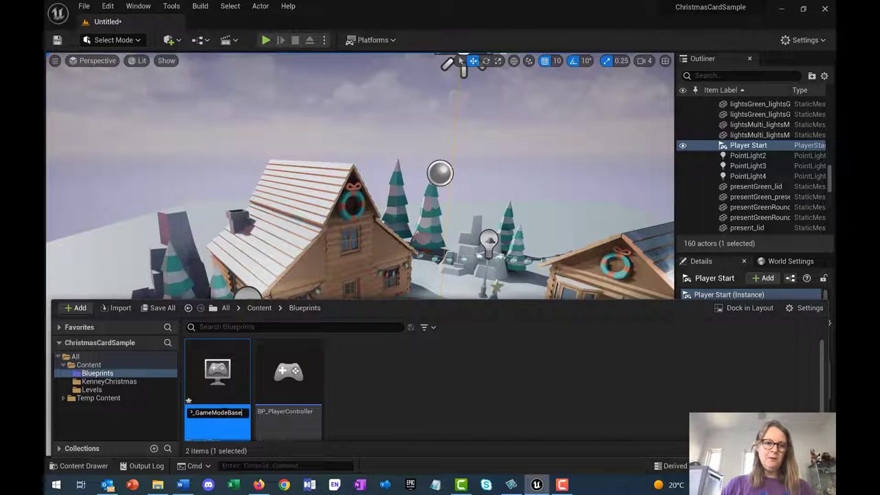
{"action": "key", "text": "Return"}
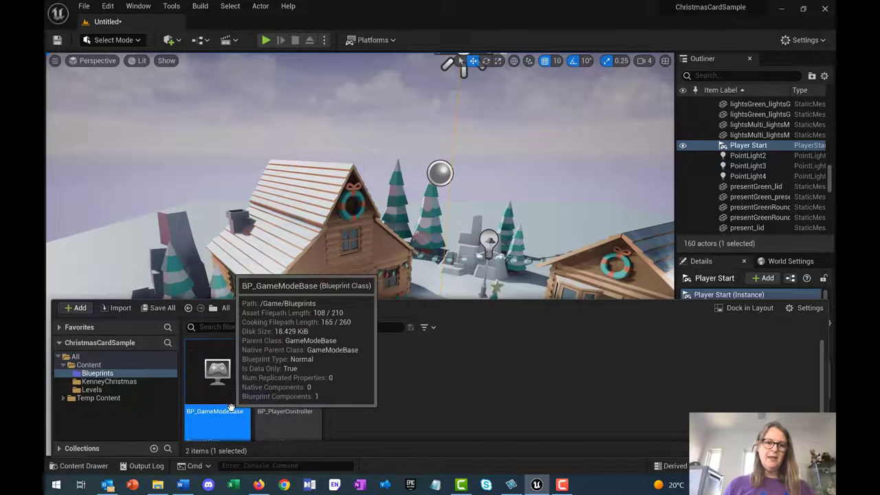
In BP_GameModeBase, set Player Controller Class to BP_PlayerController and save the blueprint.
{"action": "double_click", "coordinate": [218, 371]}
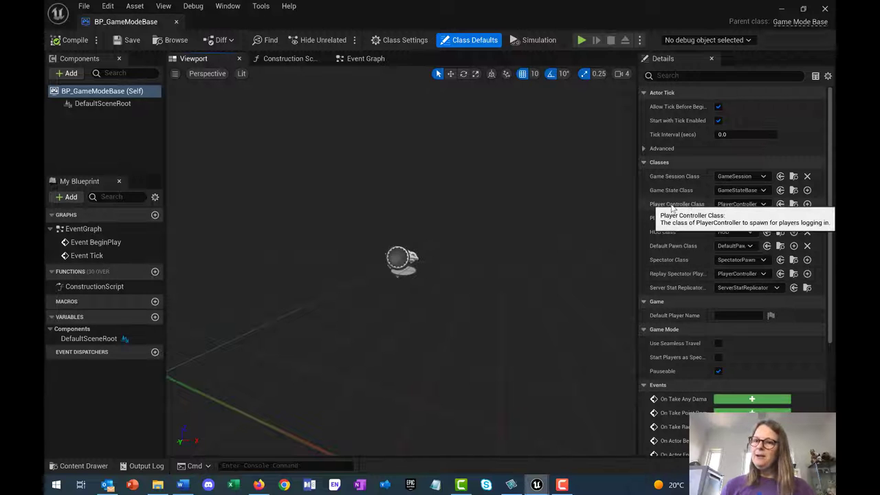
{"action": "left_click", "coordinate": [744, 204]}
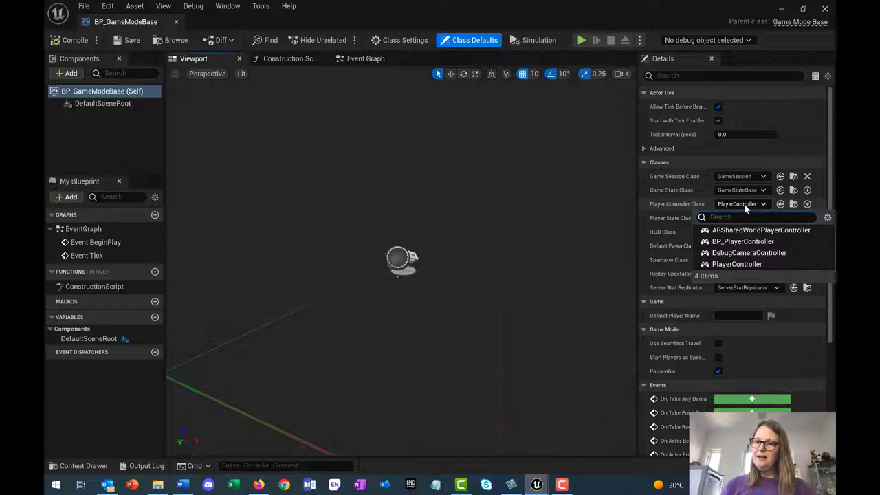
{"action": "left_click", "coordinate": [744, 242]}
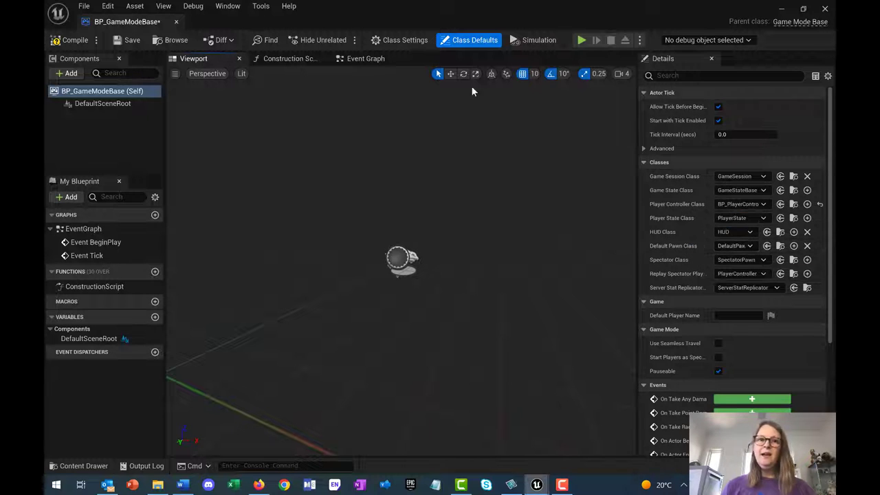
{"action": "left_click", "coordinate": [127, 39]}
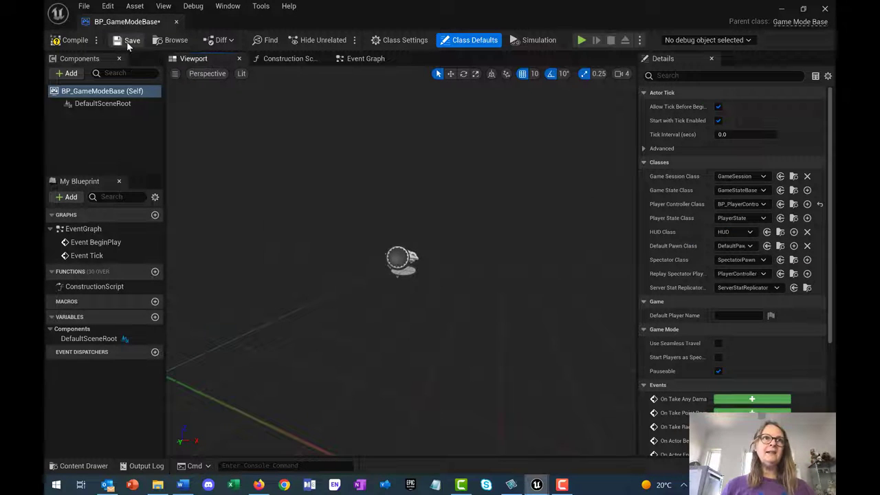
Close the game mode blueprint editor and bring up the level's World Settings.
{"action": "left_click", "coordinate": [826, 8]}
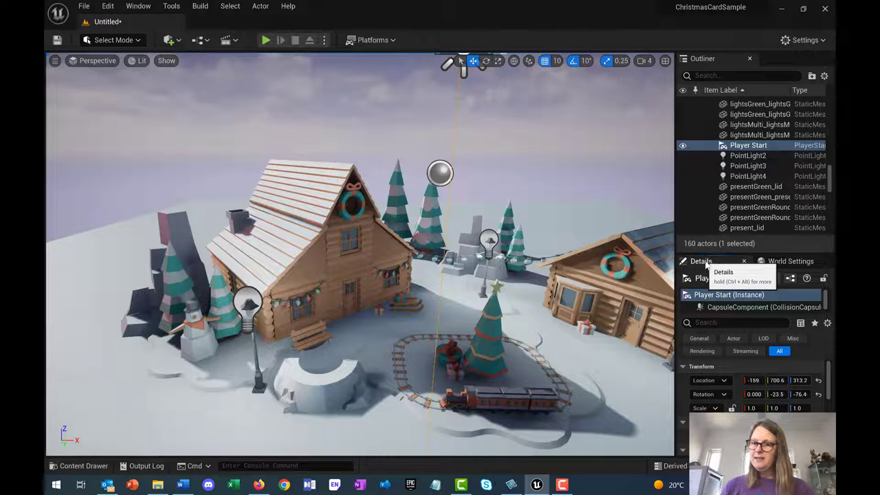
{"action": "left_click", "coordinate": [775, 264]}
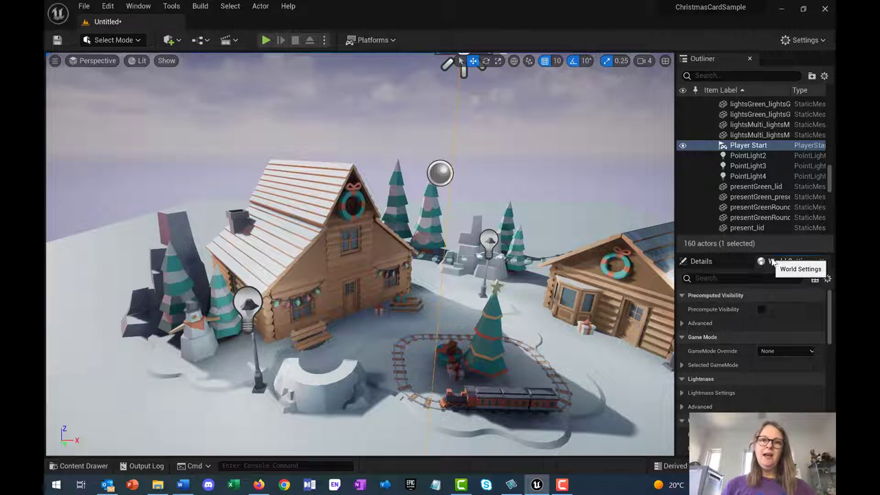
{"action": "left_click", "coordinate": [140, 7]}
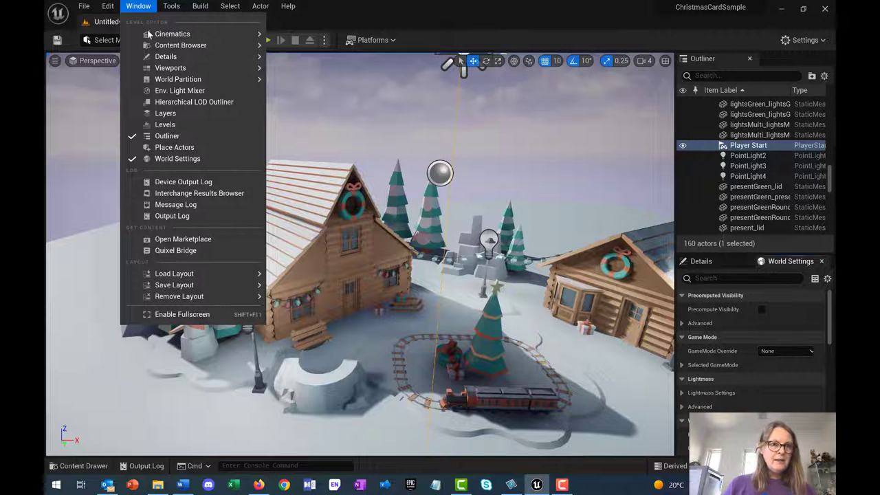
{"action": "left_click", "coordinate": [782, 271]}
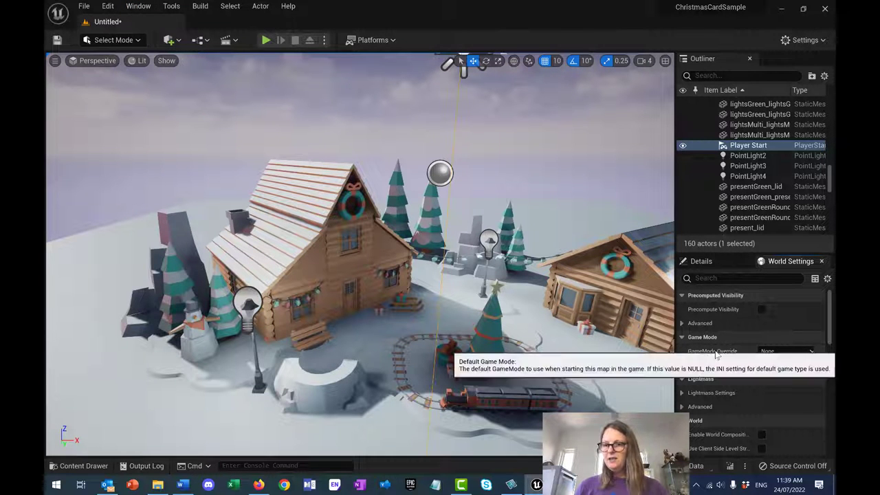
Set GameMode Override to BP_GameModeBase and expand Selected GameMode to check its Player Controller Class.
{"action": "left_click", "coordinate": [798, 352]}
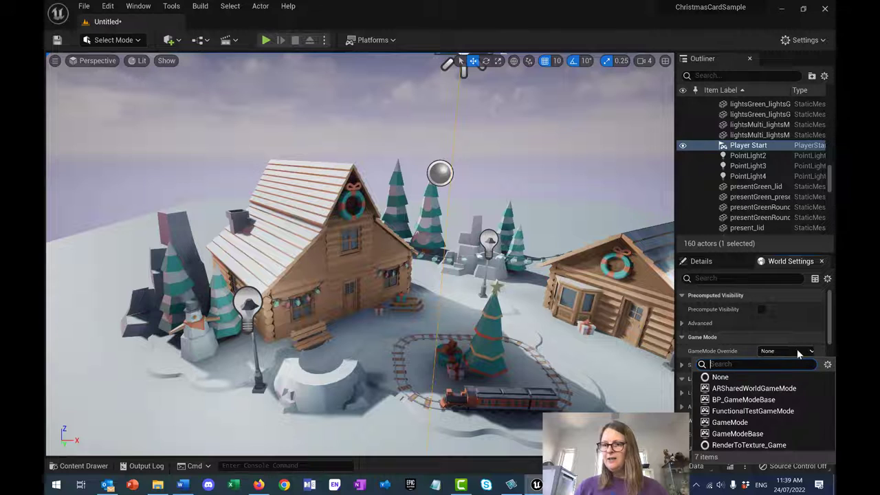
{"action": "left_click", "coordinate": [750, 402]}
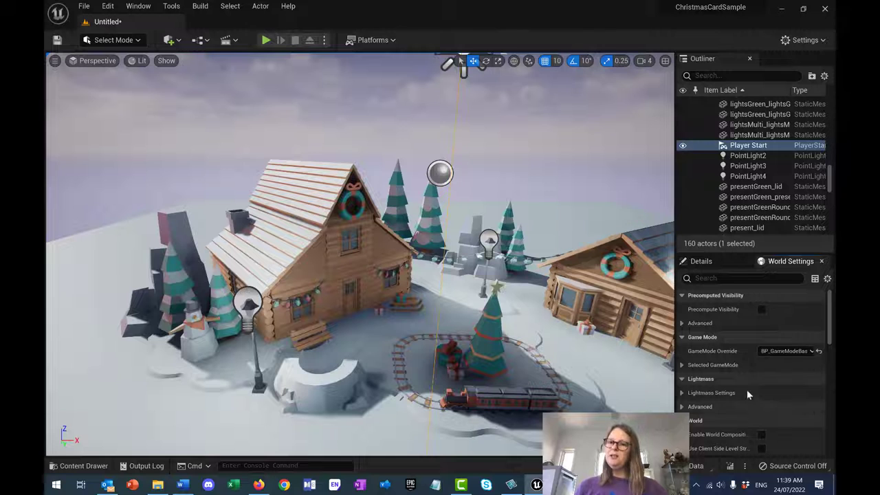
{"action": "left_click", "coordinate": [681, 366]}
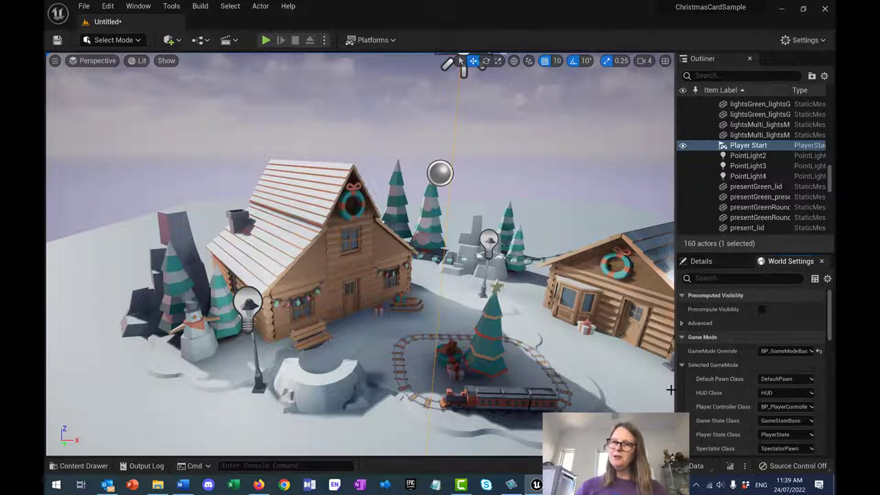
Save All via the File menu, then play the level and stop with Esc.
{"action": "left_click", "coordinate": [82, 8]}
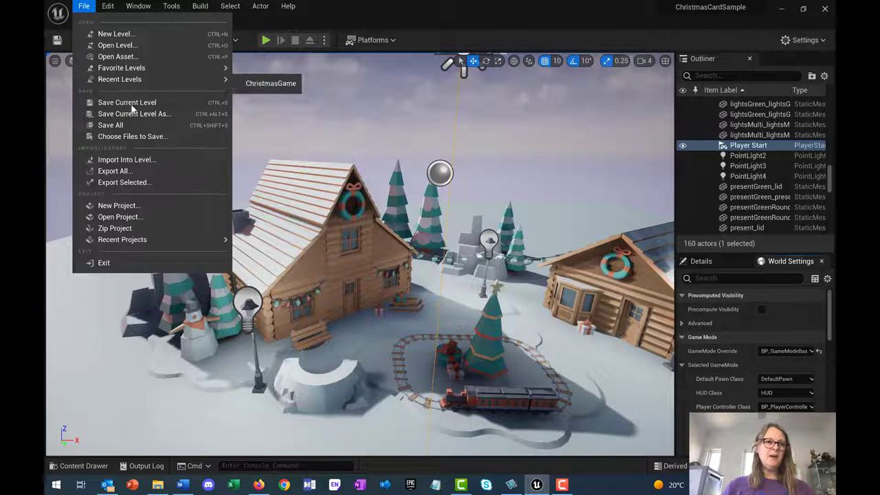
{"action": "left_click", "coordinate": [137, 126]}
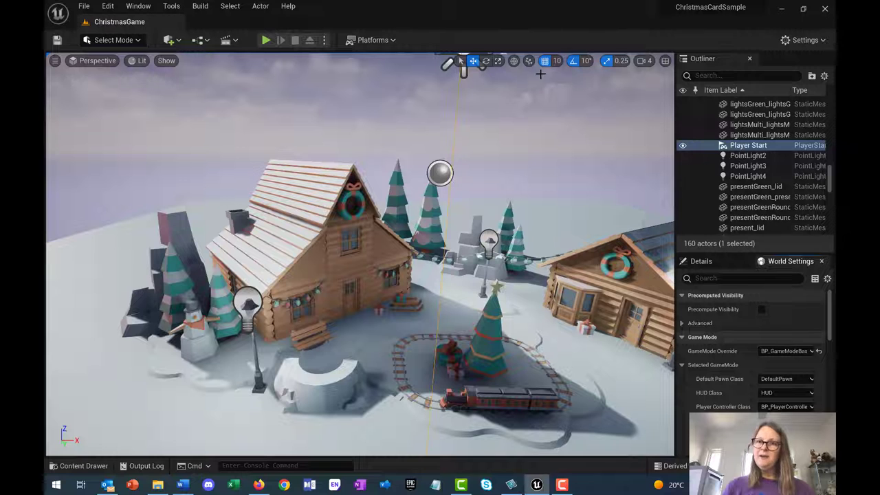
{"action": "left_click", "coordinate": [266, 40]}
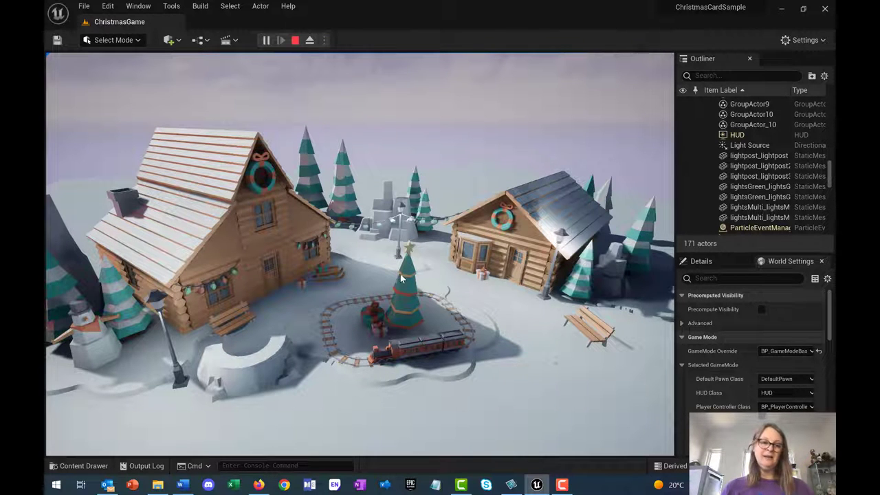
{"action": "key", "text": "Escape"}
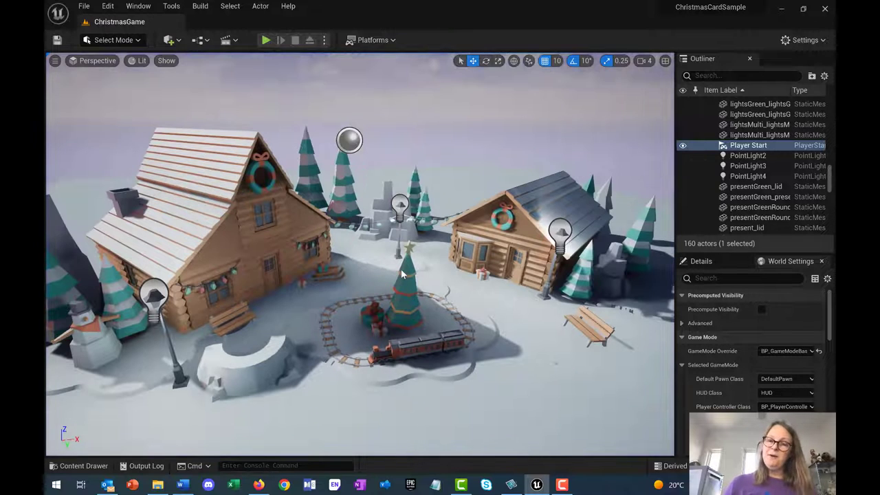